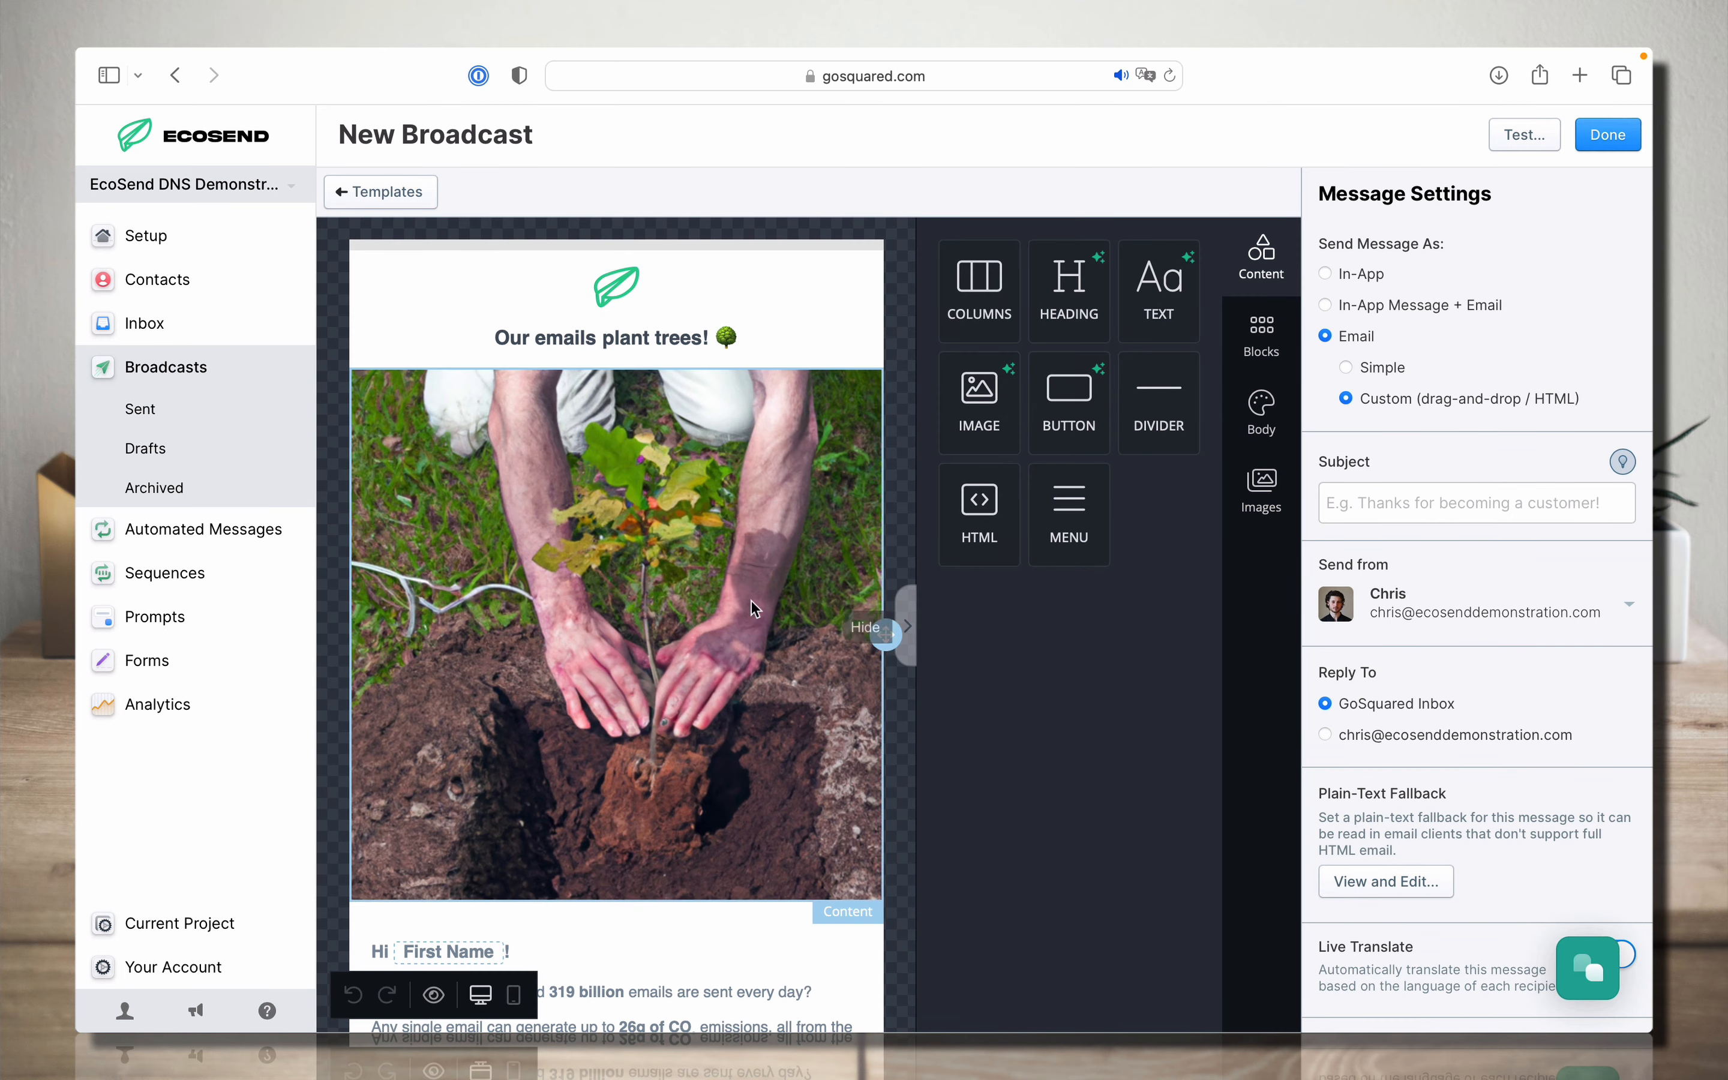
- Replace the signature placeholders at the end of the email with the sender's name, the title Customer Success Lead and the company name
scroll(756, 609, "down", 2)
scroll(753, 607, "down", 10)
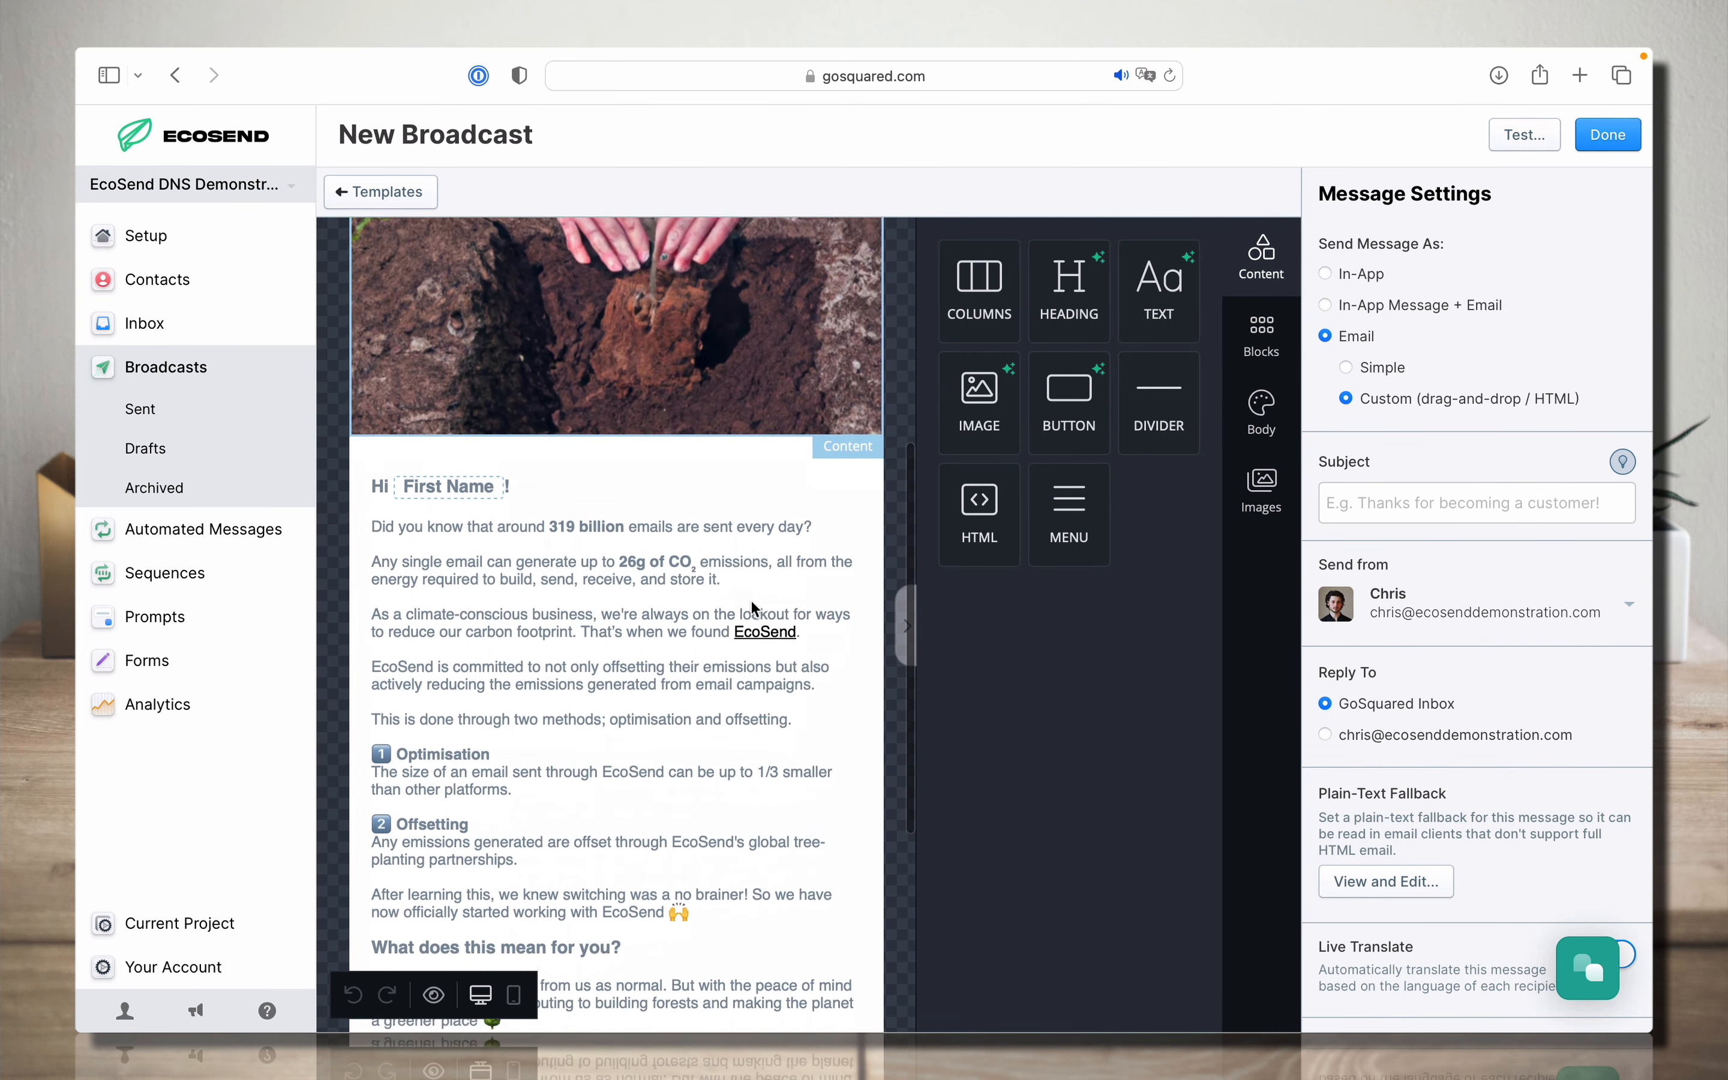
scroll(751, 599, "down", 9)
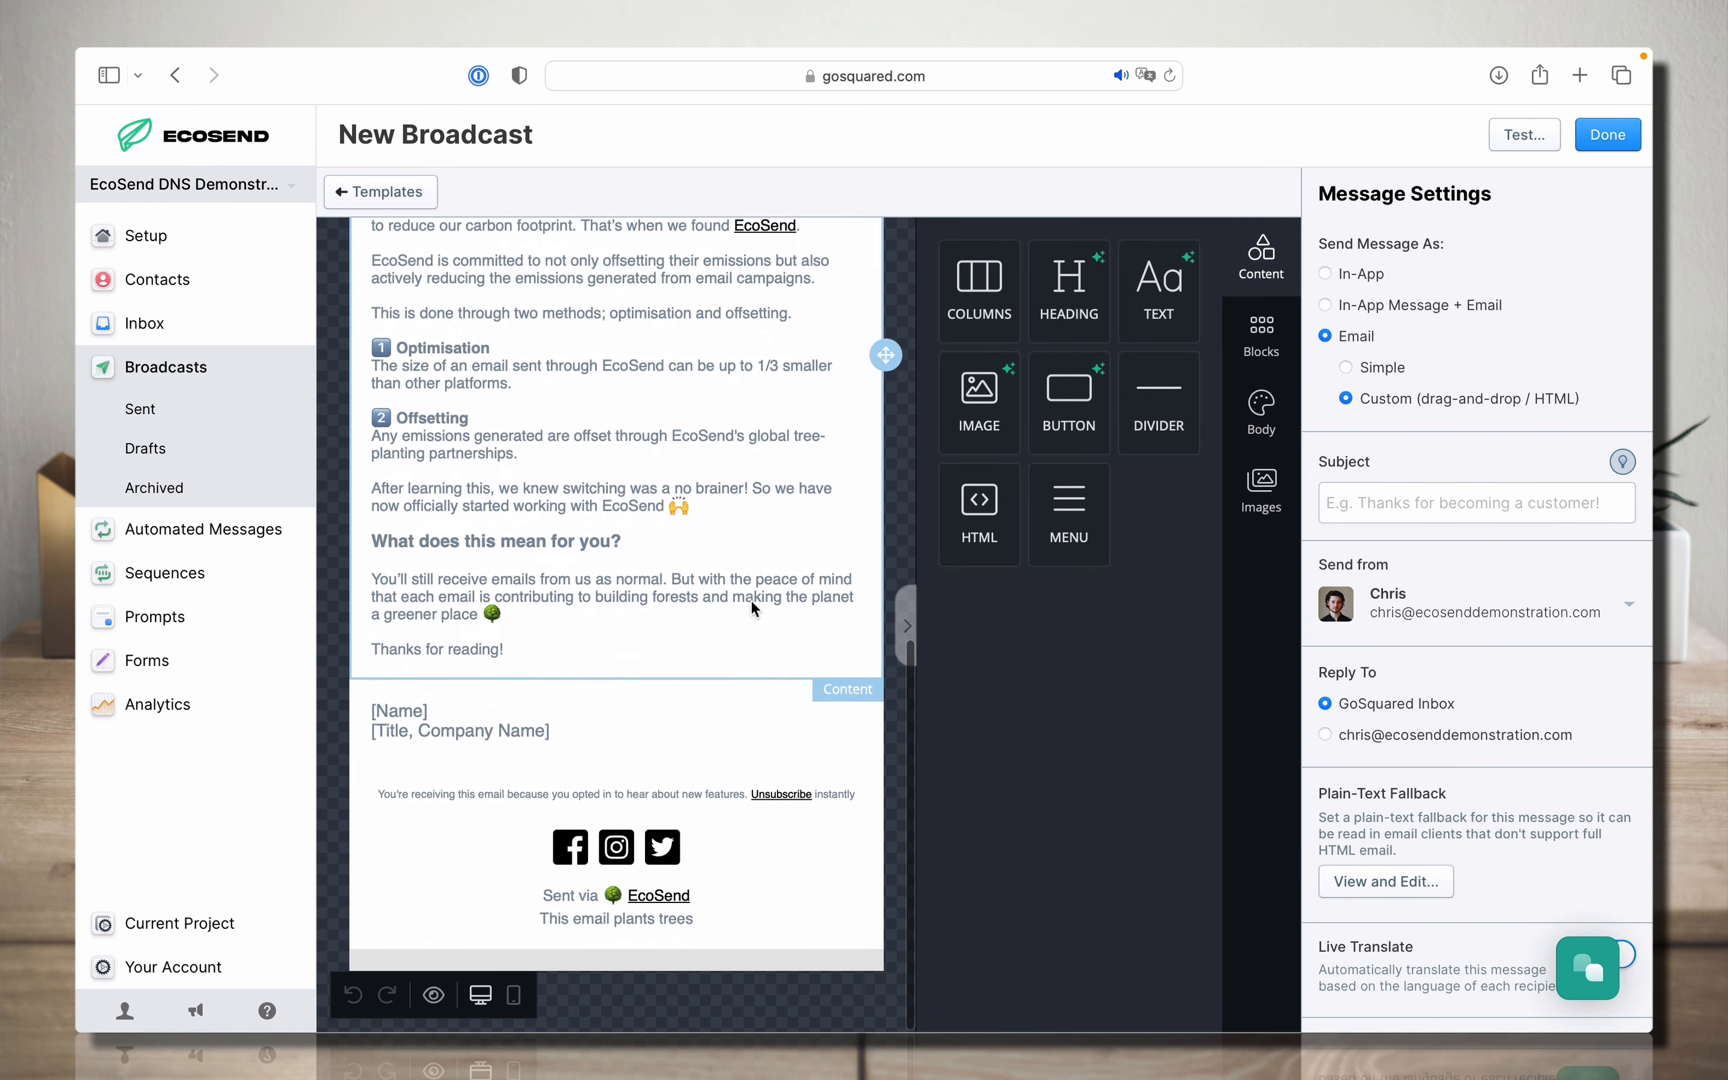
left_click(442, 733)
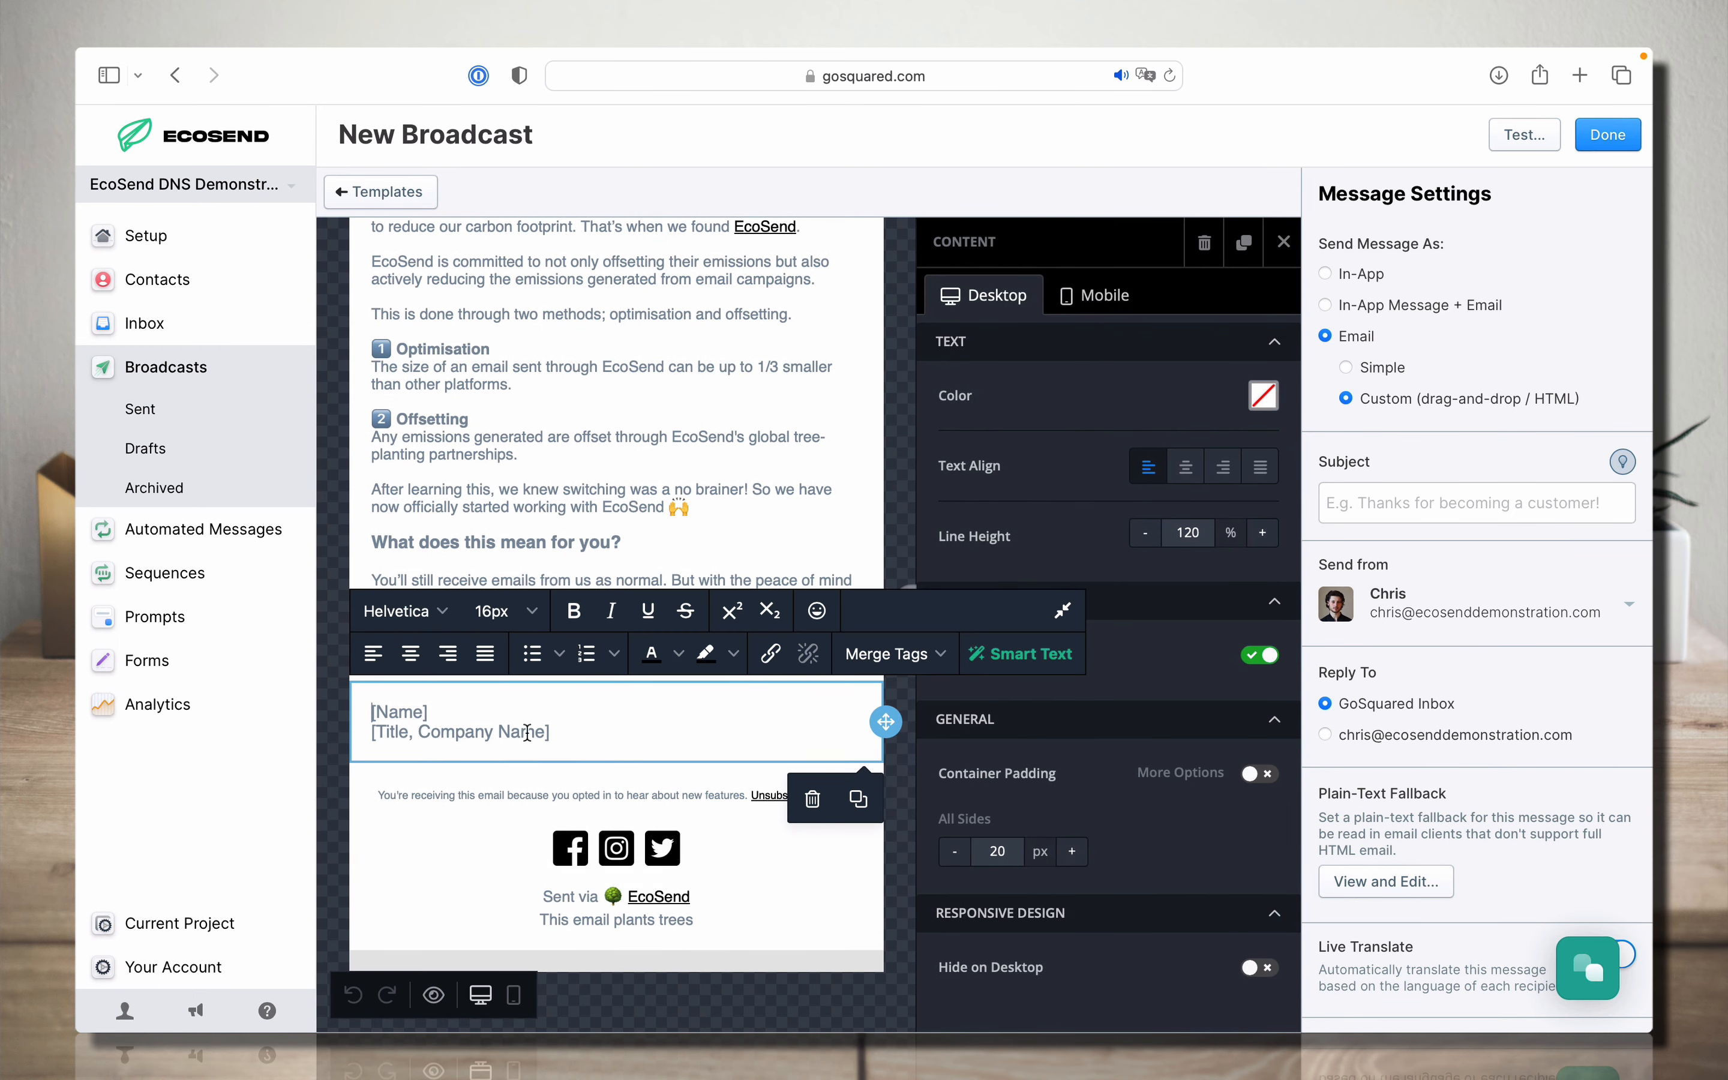
left_click_drag(560, 733, 362, 712)
type("Chris")
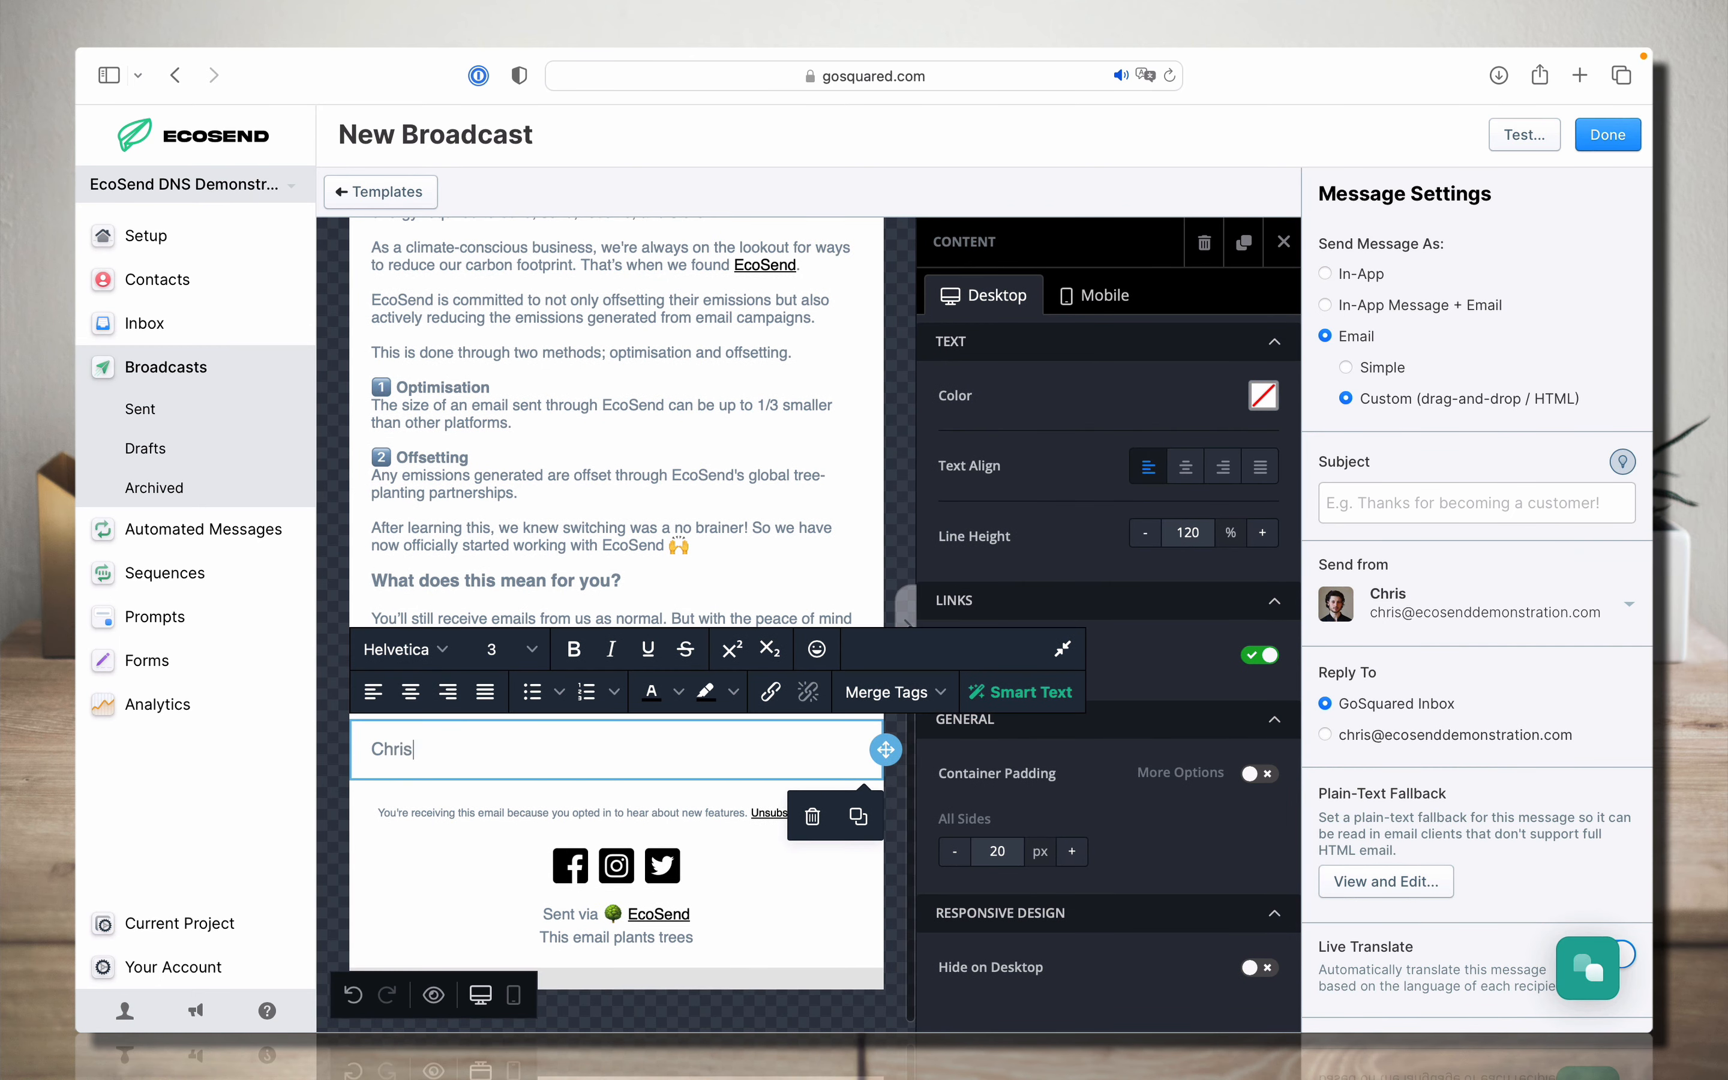
key("Return")
type("Customer Succe")
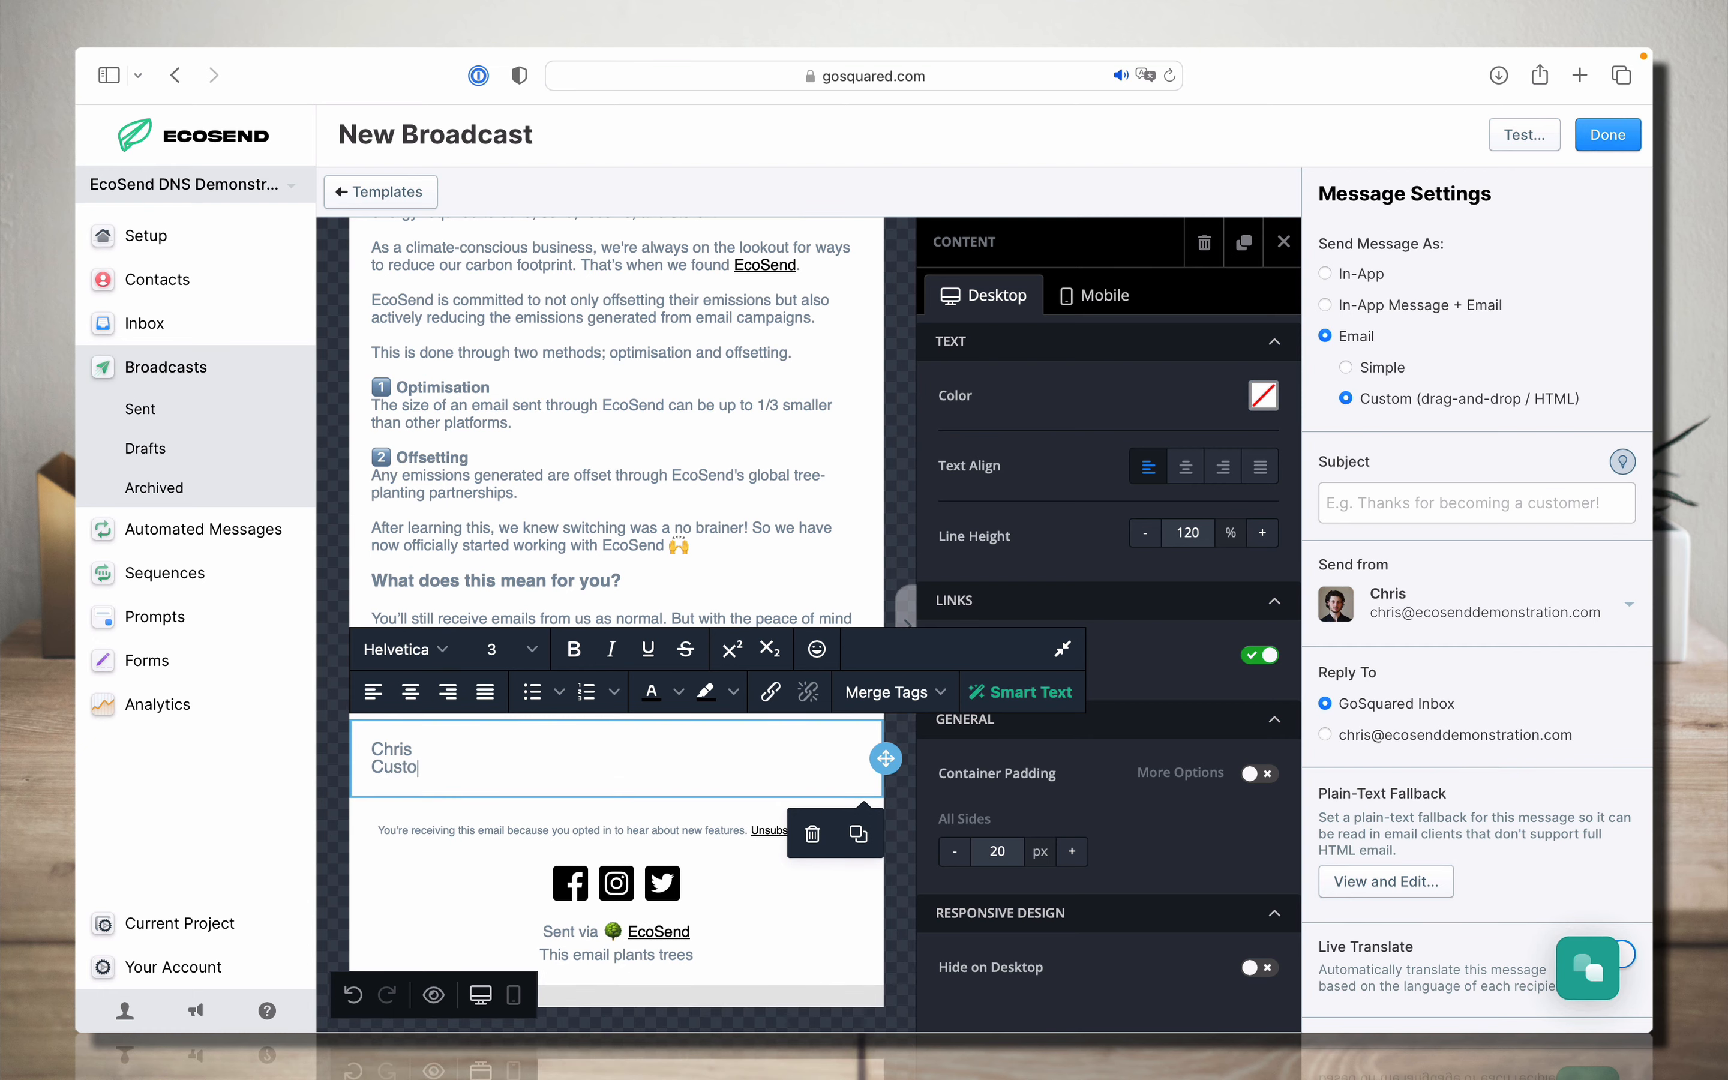
type("ss Lead")
key("Return")
type("E")
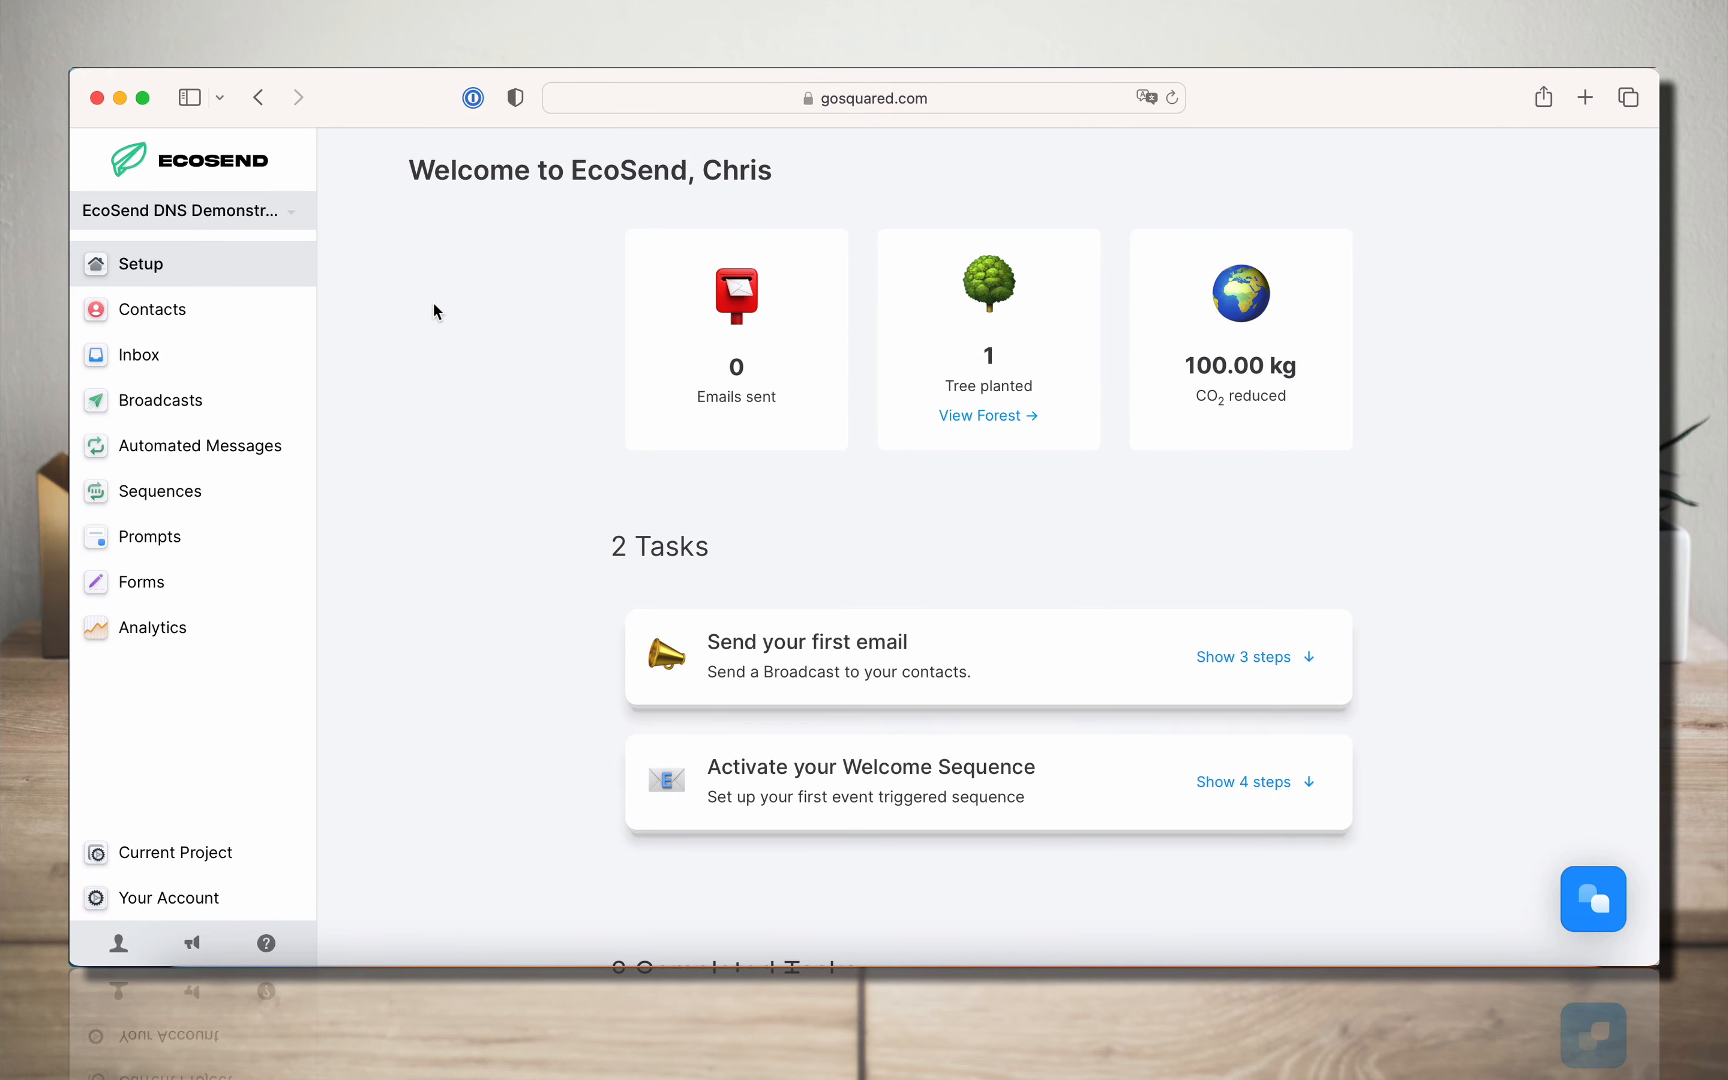
- Add ecosenddemonstration.com as a new sending domain in the current project's email sending settings
left_click(267, 858)
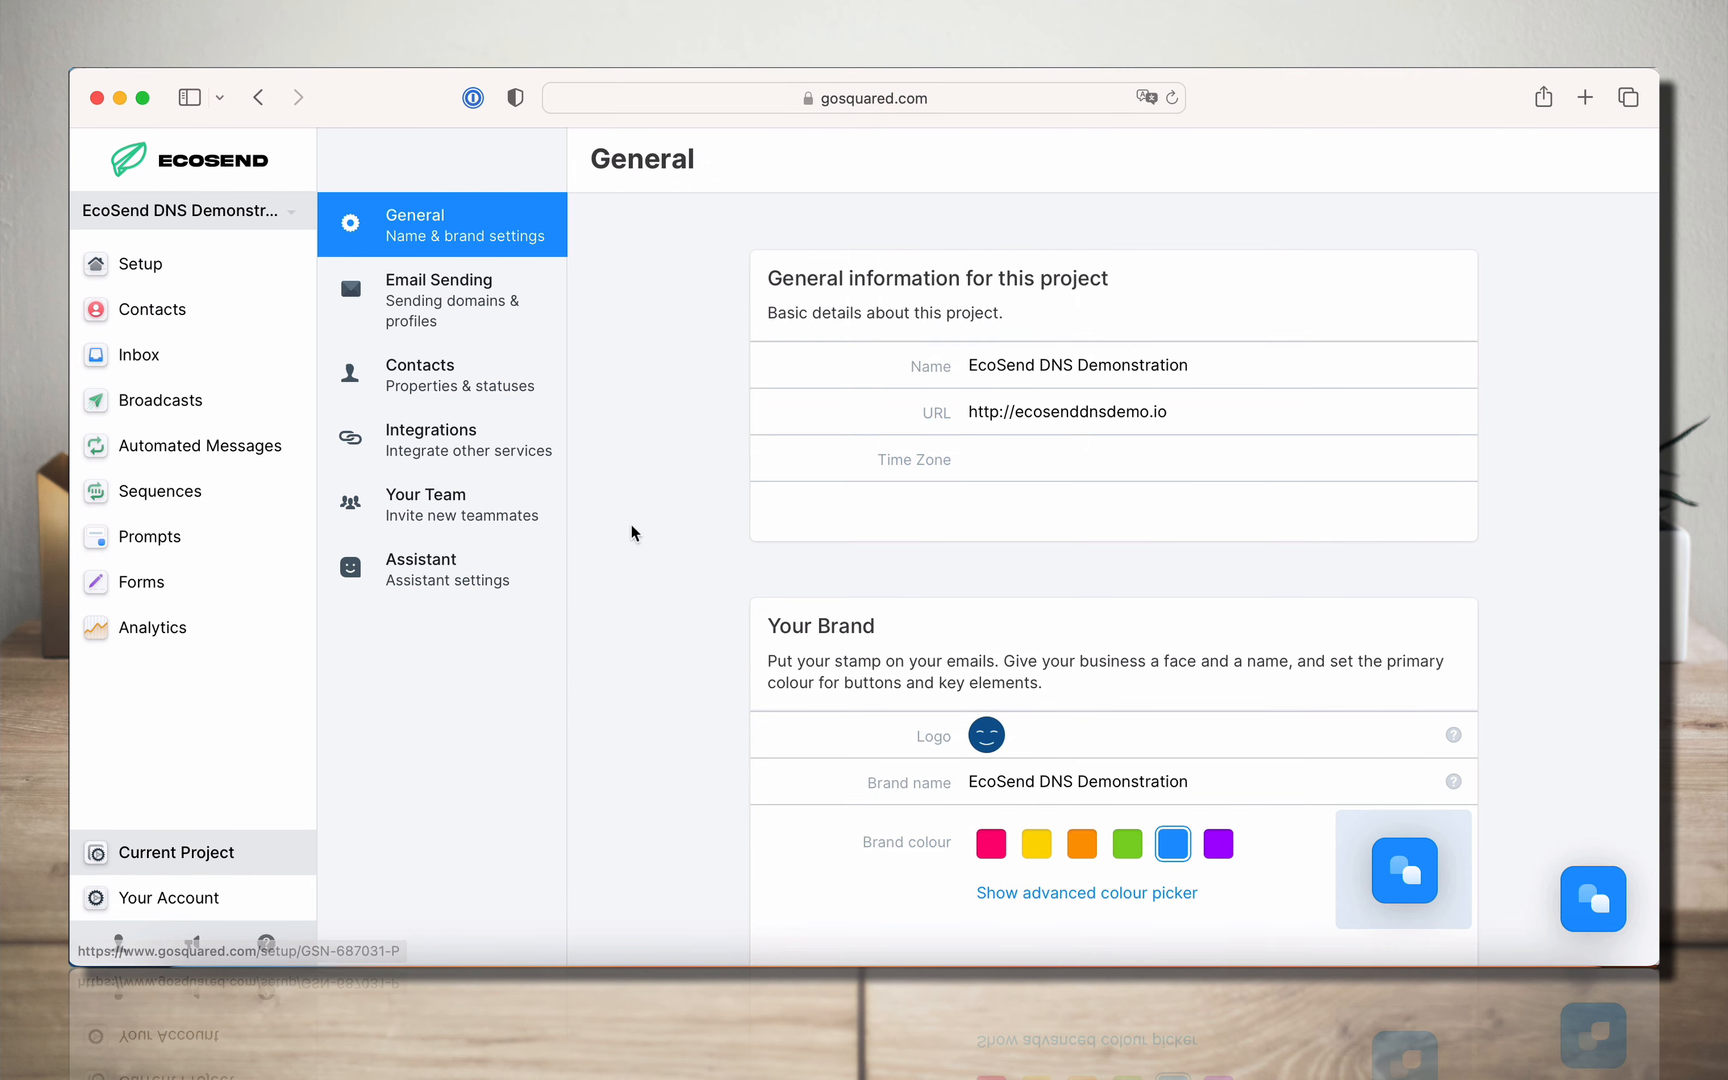
left_click(540, 319)
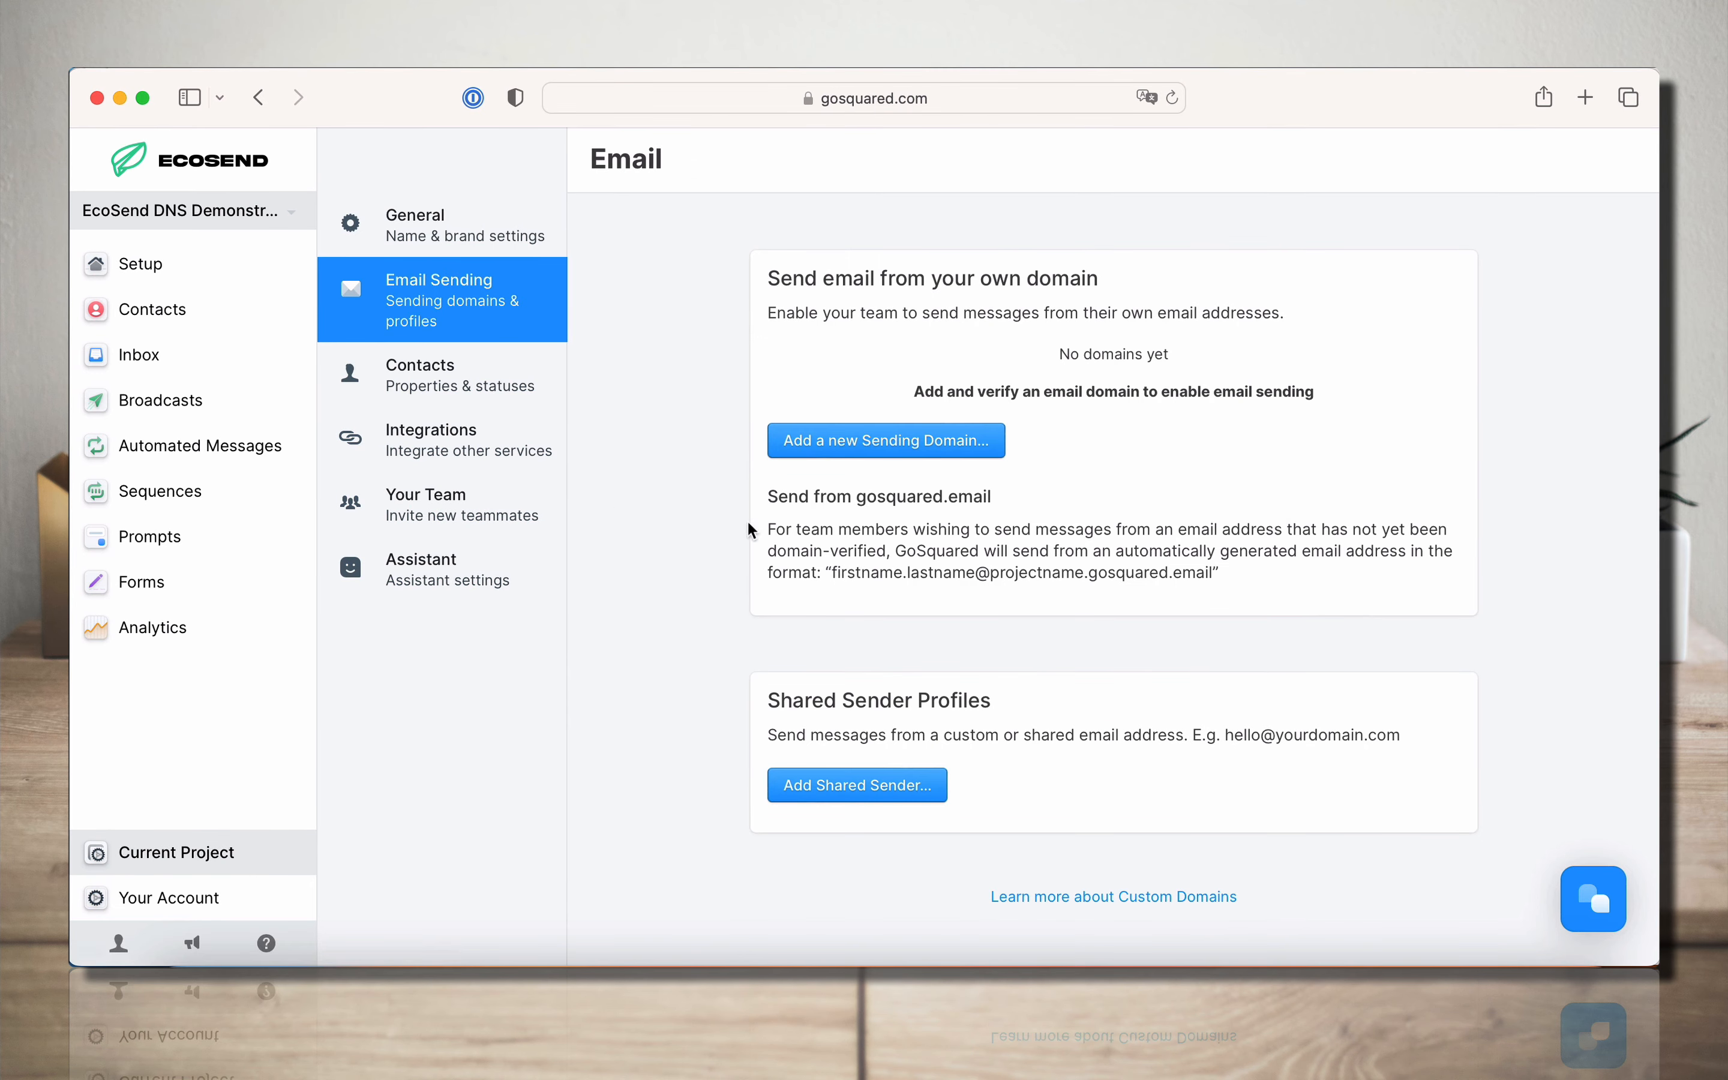
left_click(804, 444)
type("ecosenddemonstrat")
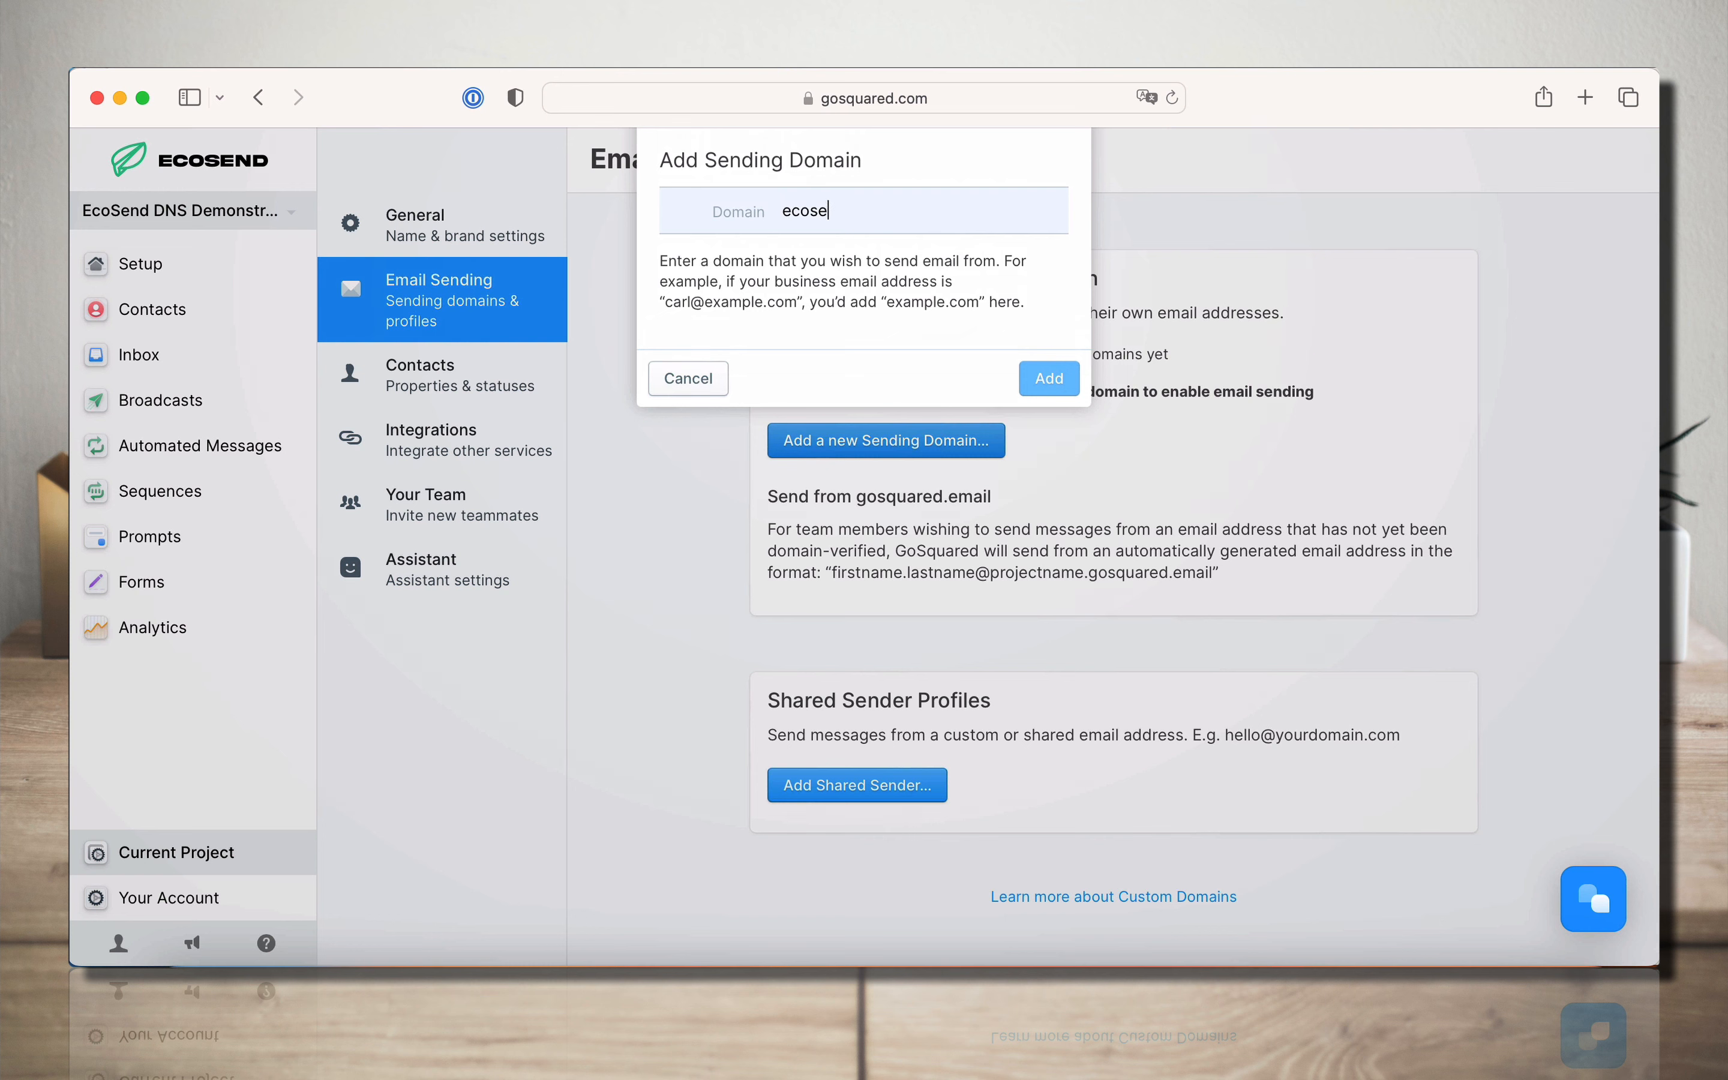
type("ion.com")
left_click(1049, 382)
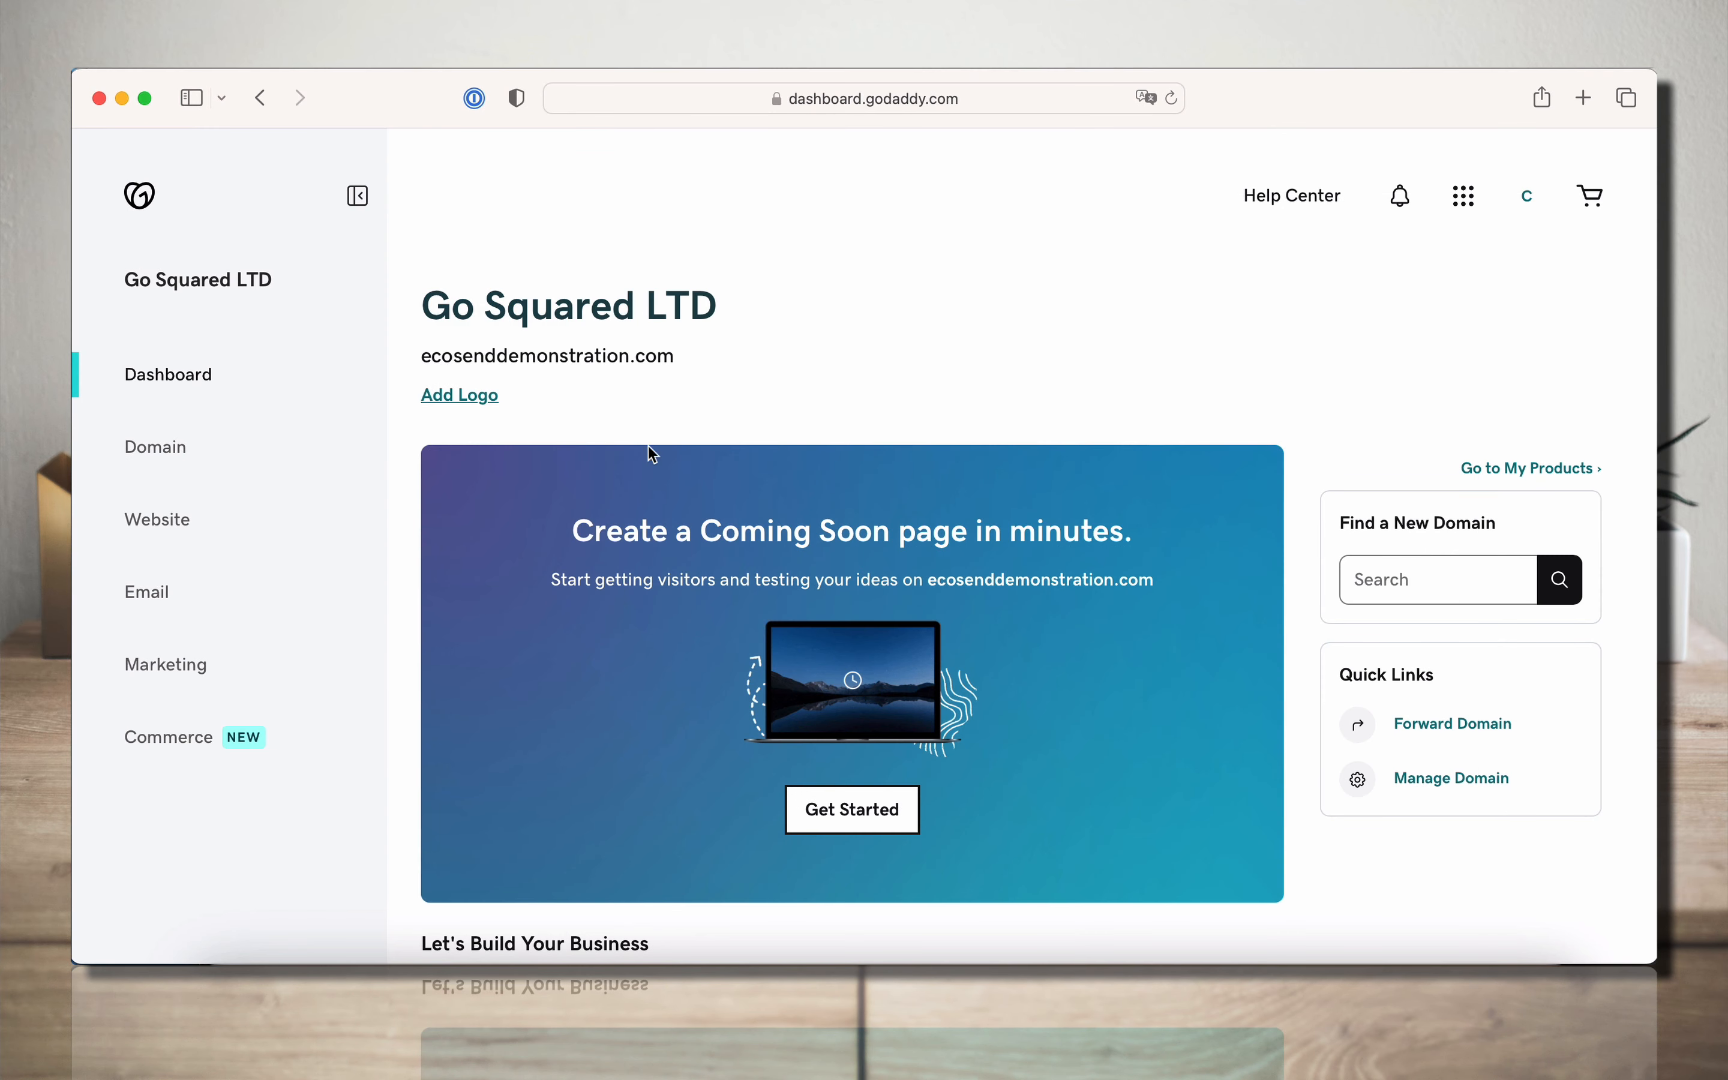
- In GoDaddy, open DNS management for ecosenddemonstration.com and start a new record of type CNAME
left_click(289, 457)
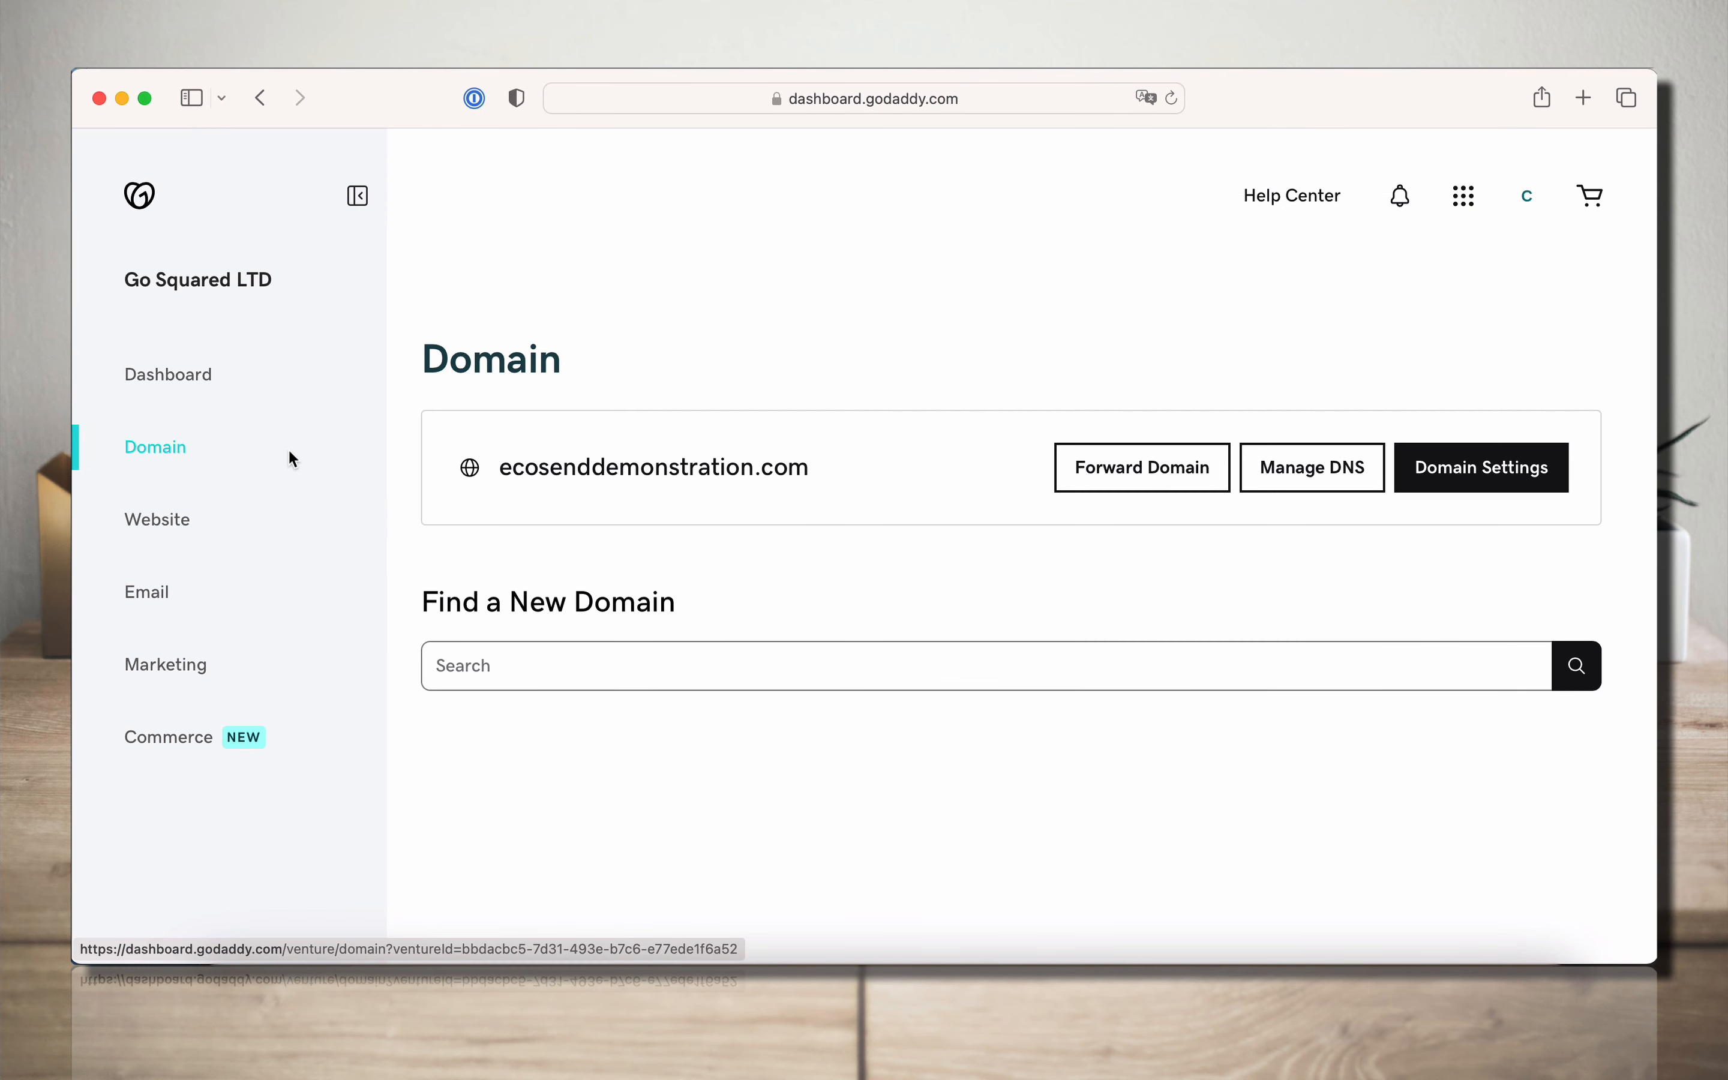
left_click(1266, 480)
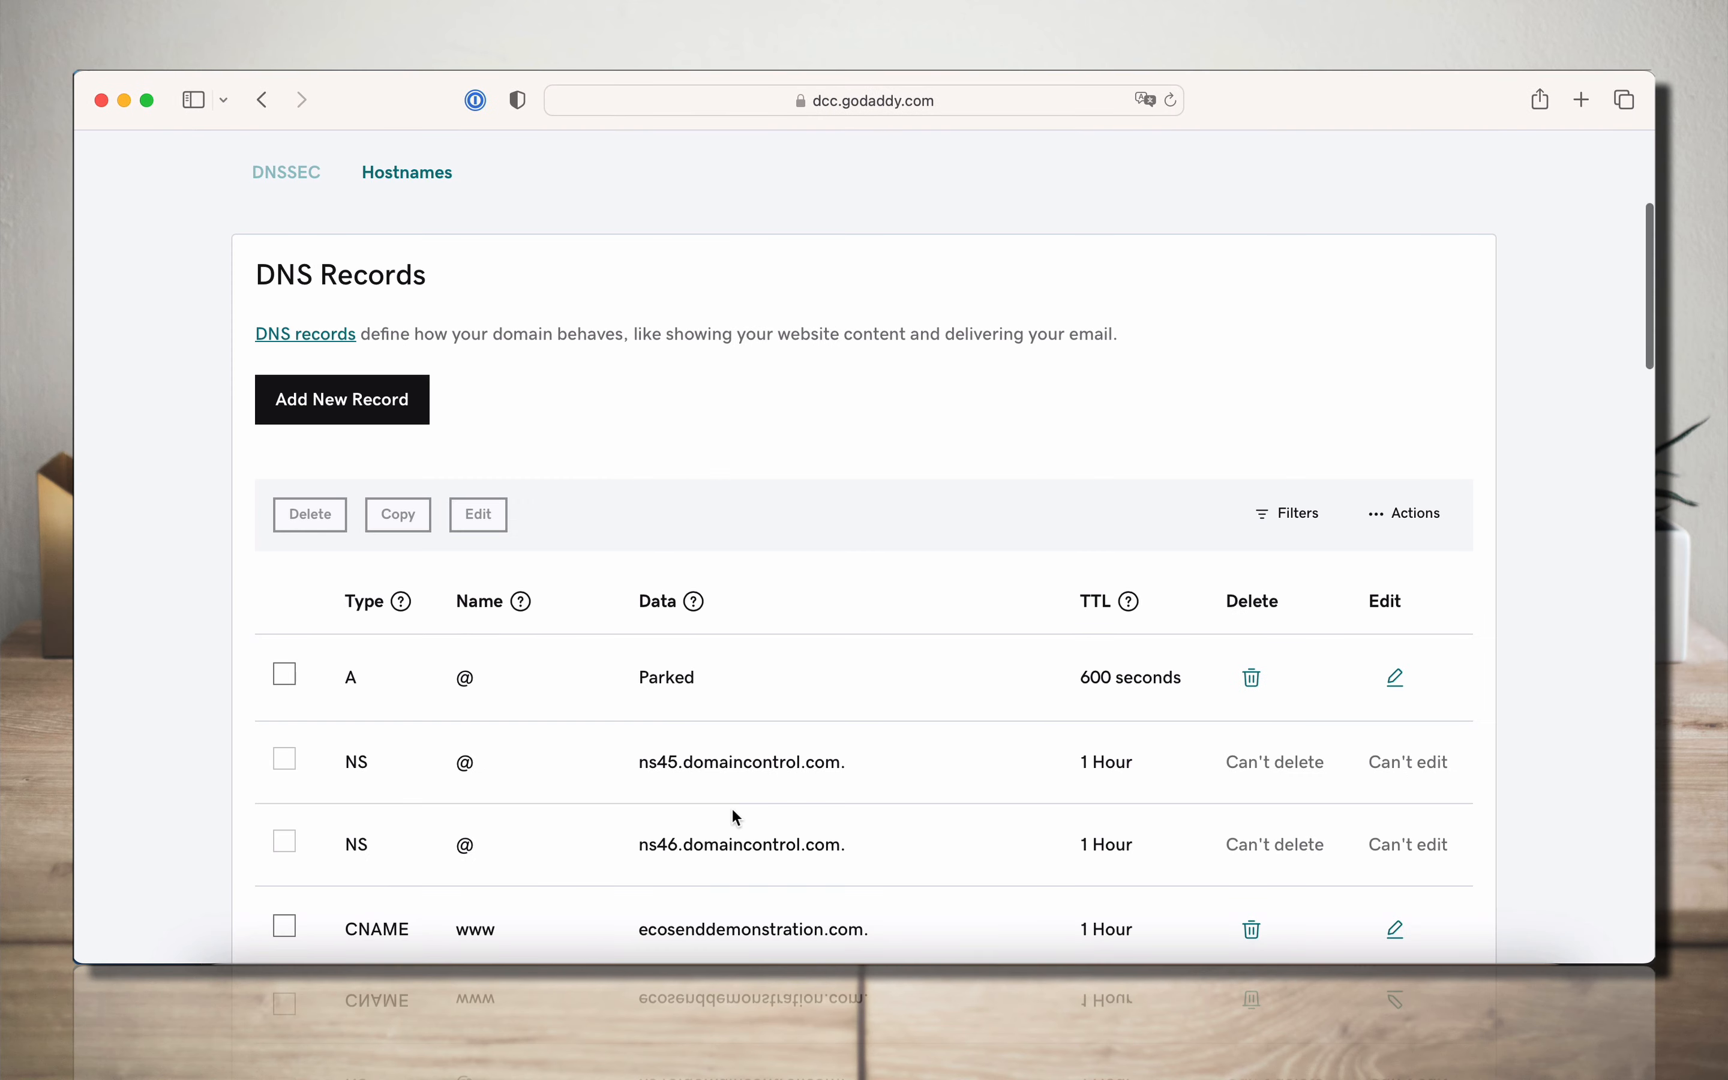
left_click(375, 424)
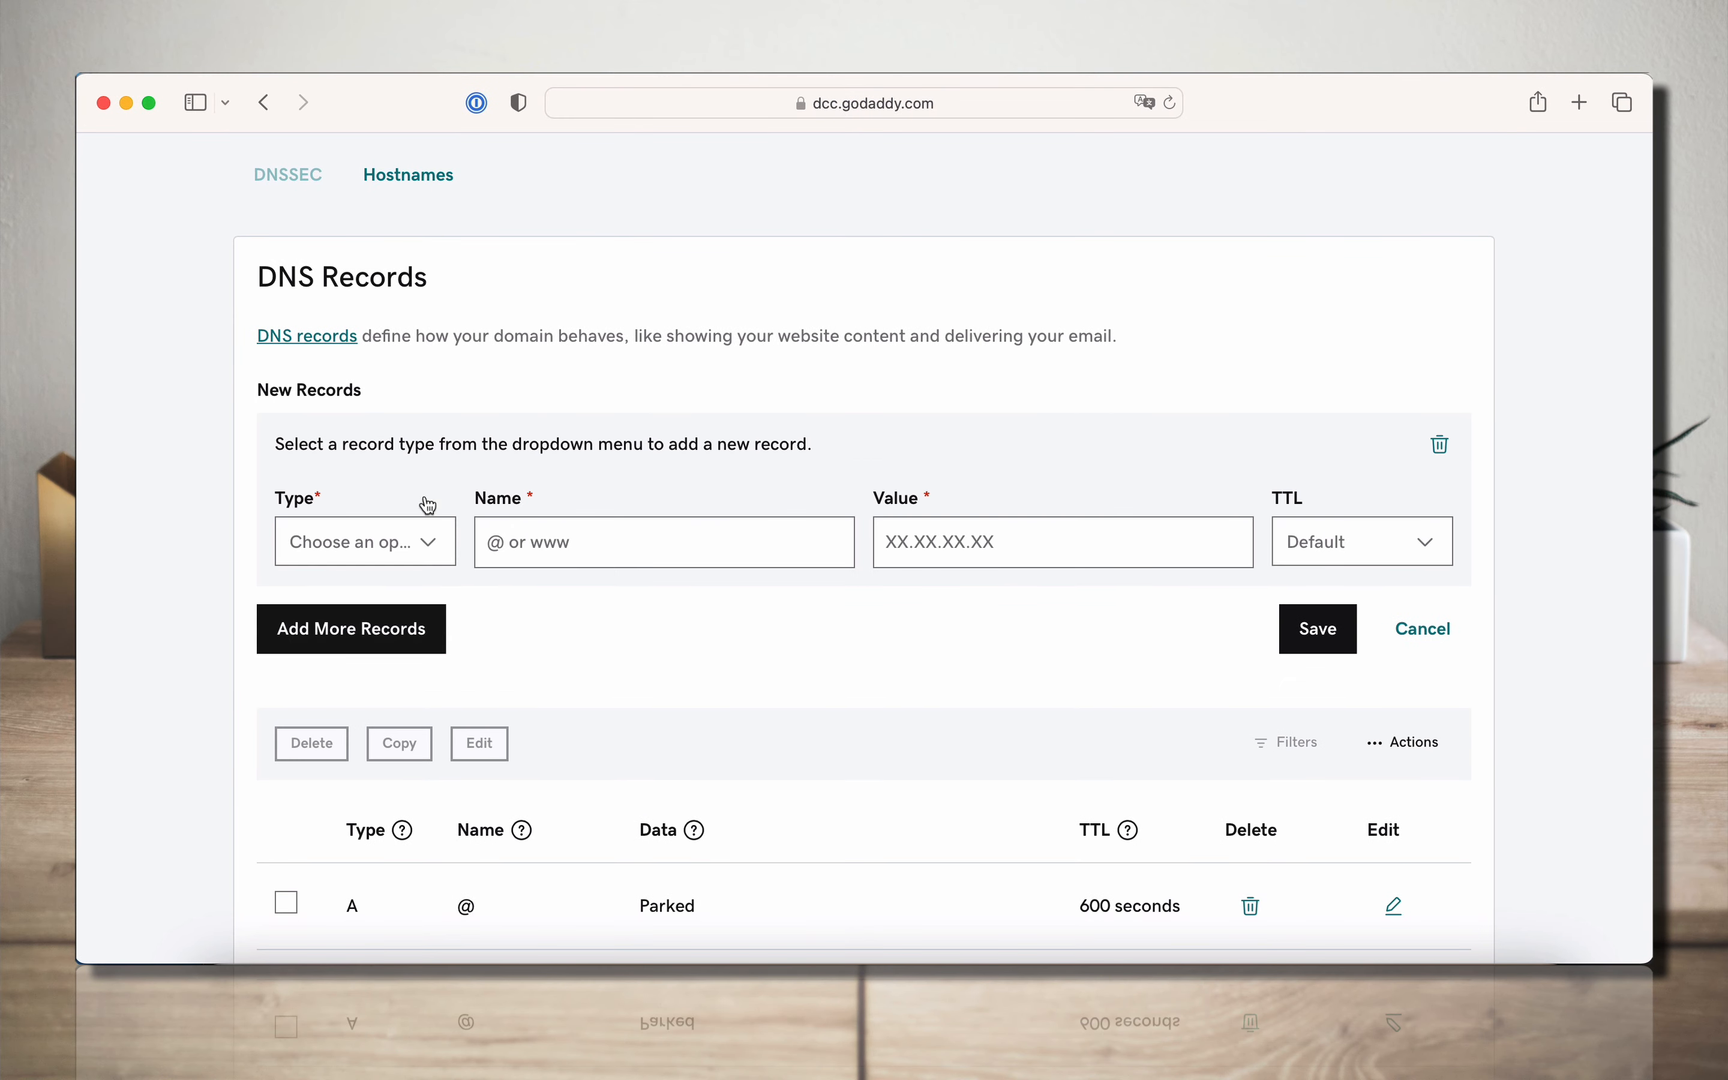
left_click(432, 554)
left_click(391, 687)
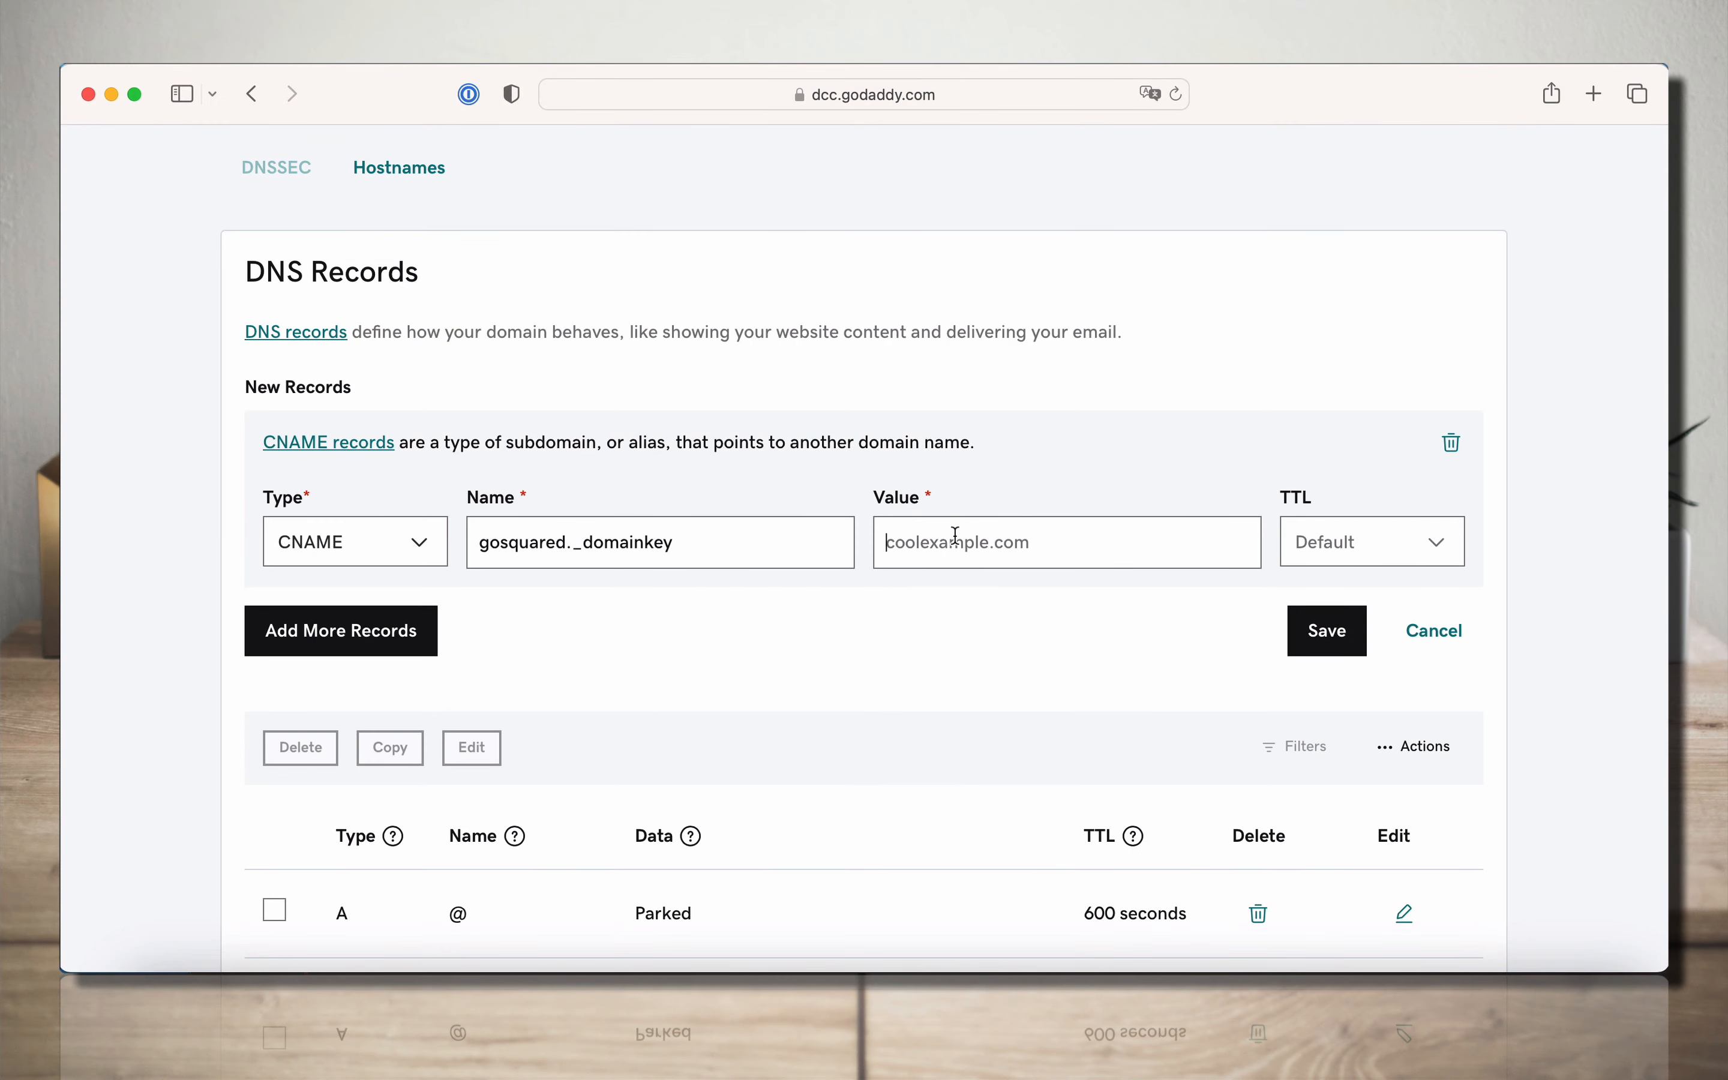
- Save the gosquared._domainkey record with value 3dd90131-bbe5-440d-bb6a-432101dc76b0.dkim.gosquared-mail.com and TTL 1/2 Hour, and check the domain's DNS records in EcoSend
left_click(957, 536)
type("3dd90131-bbe5-440d-bb6a-432101dc76b0.dkim.gosquared-mail.com")
left_click(1367, 547)
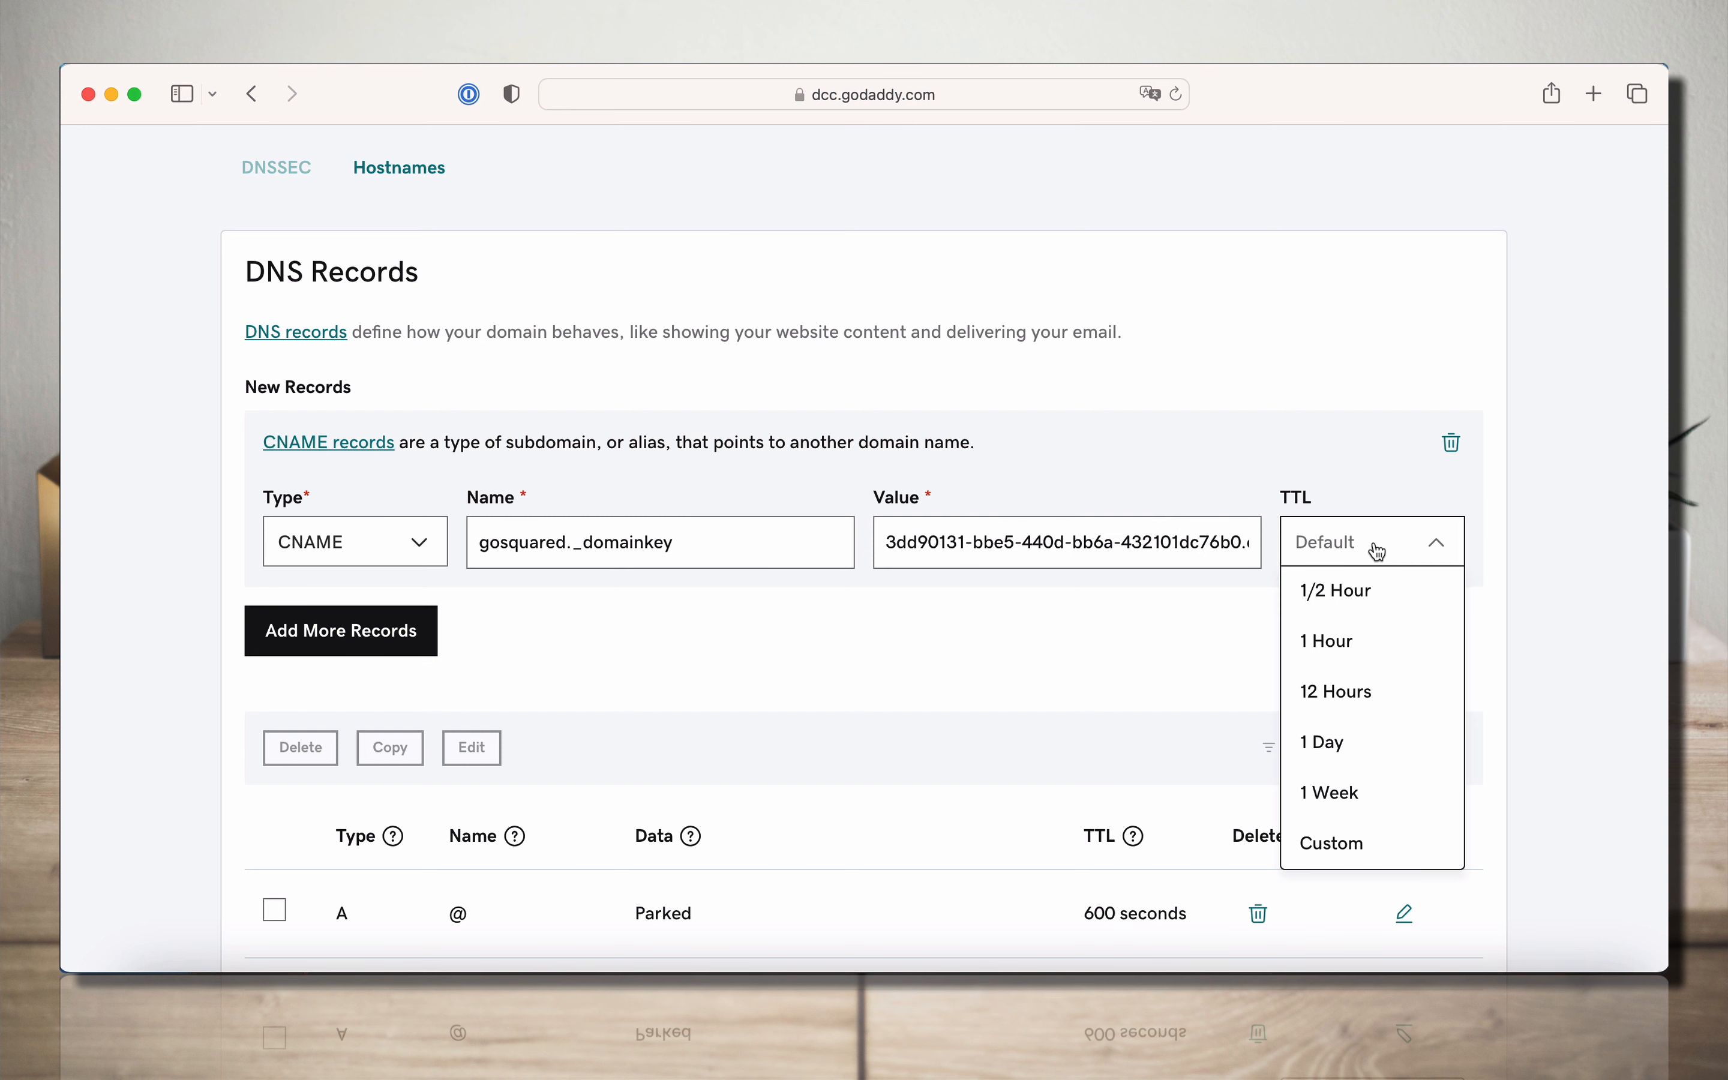
left_click(1360, 589)
left_click(1331, 631)
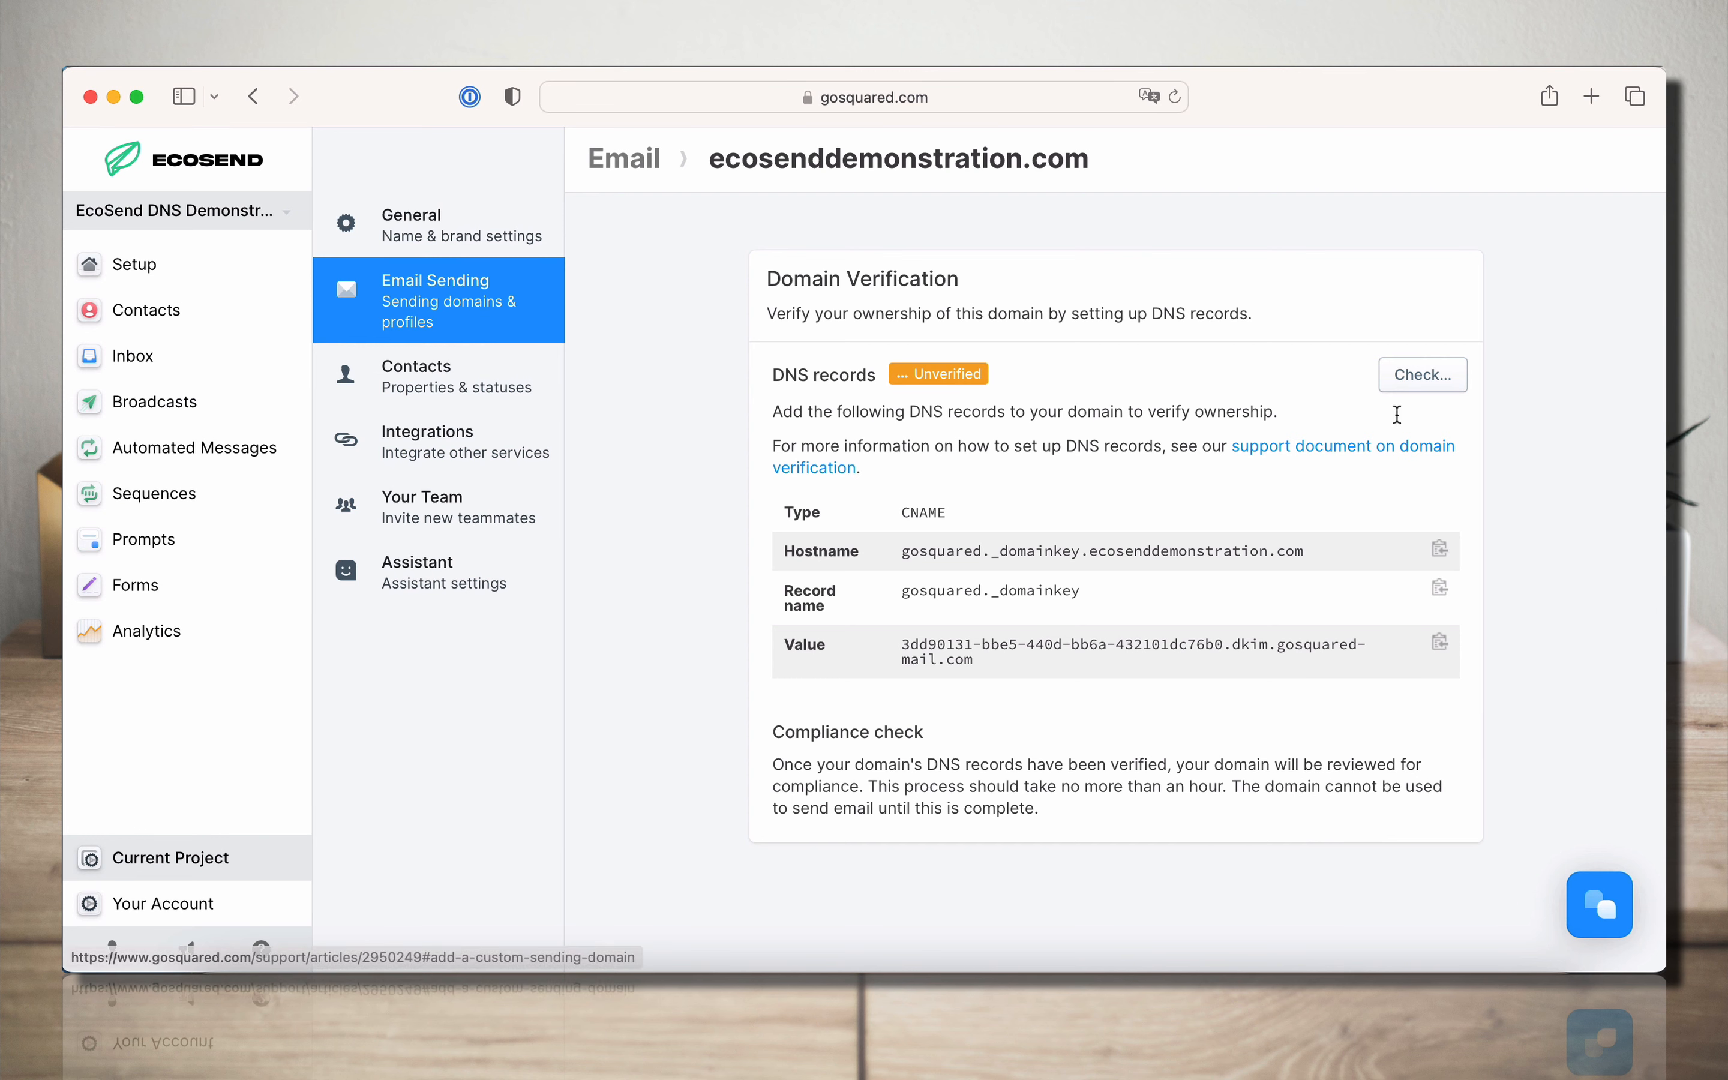
left_click(1406, 397)
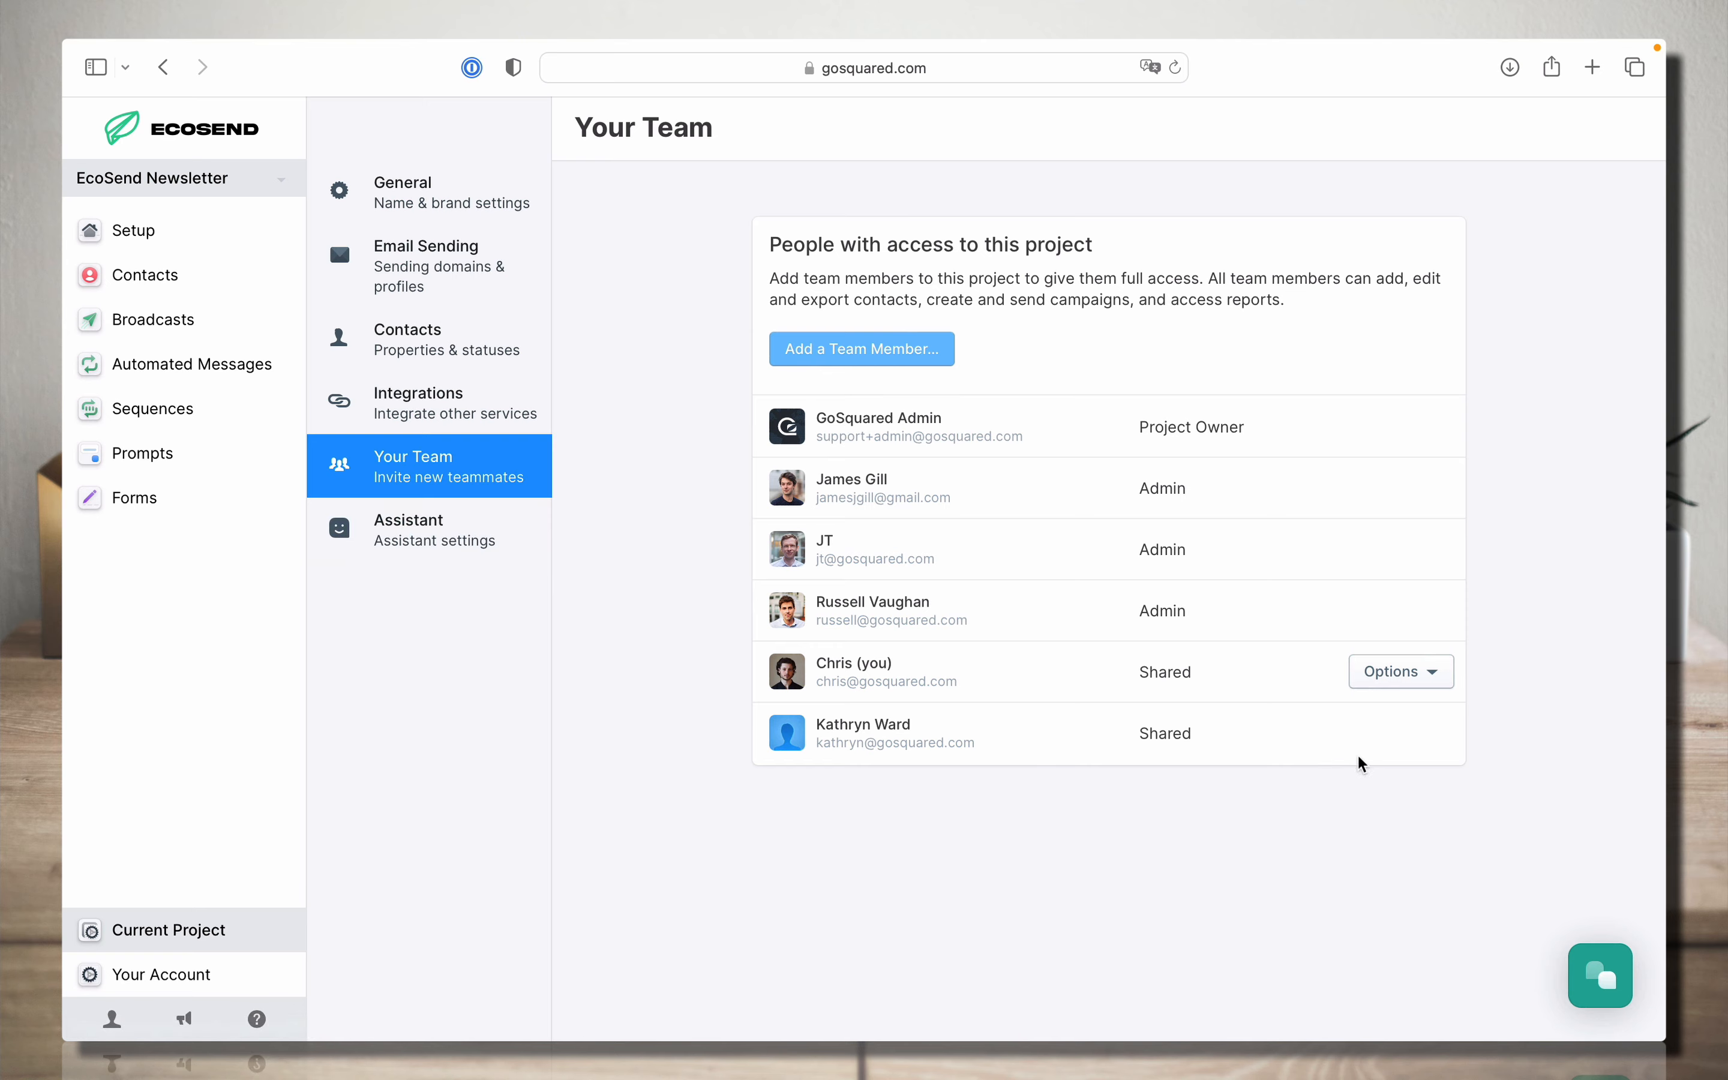
- Edit your own team member's sender profile, entering the sender name and the customer-facing email address, and update it
left_click(1386, 682)
left_click(1371, 728)
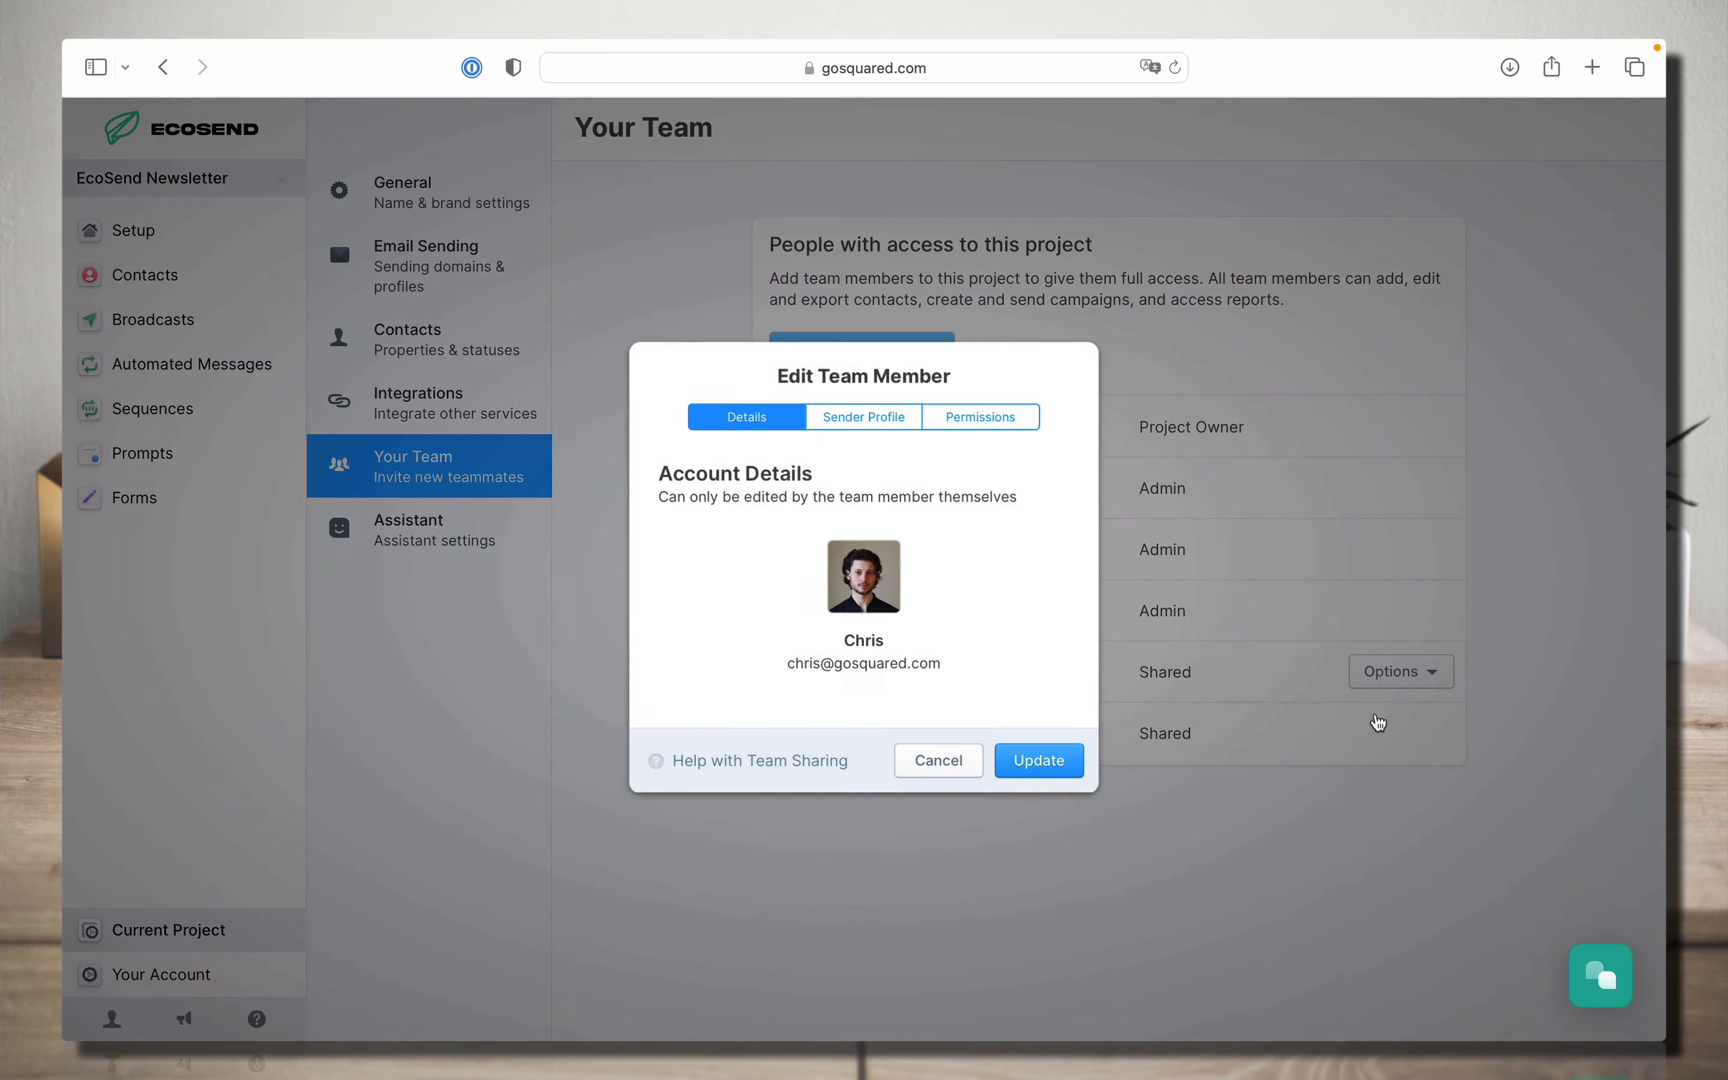
left_click(845, 432)
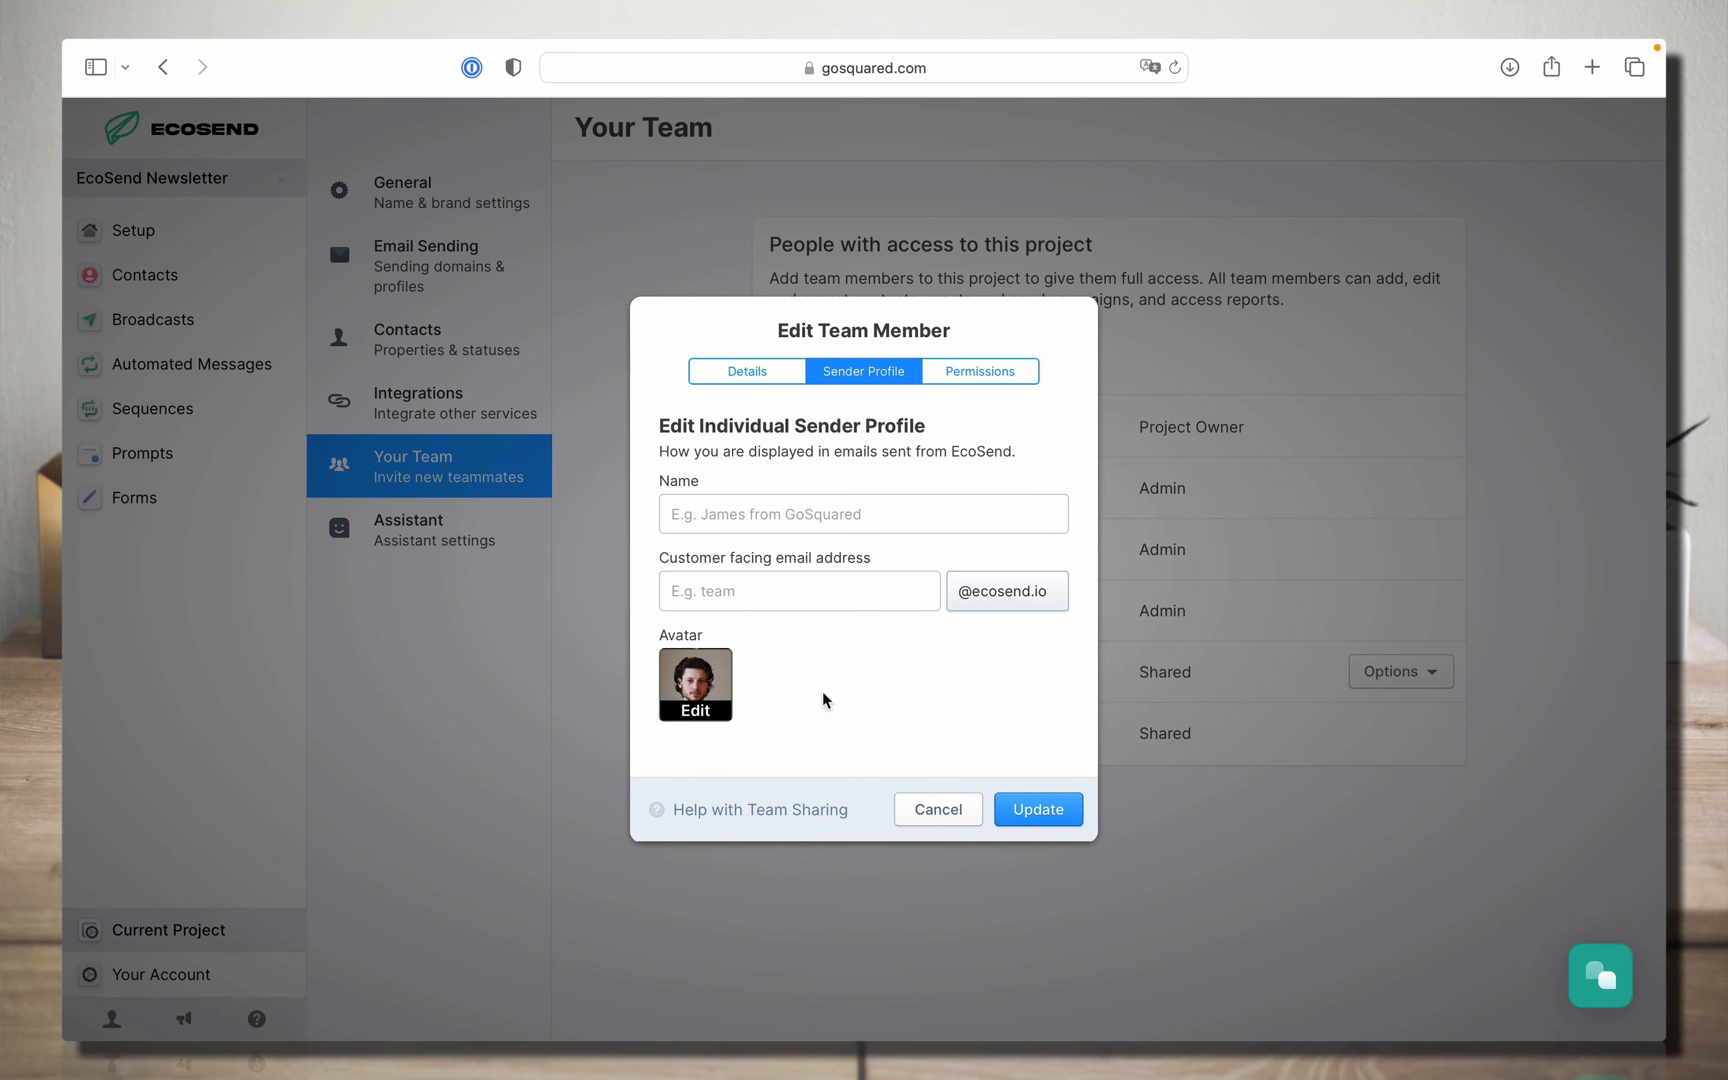
left_click(879, 513)
type("Chris")
left_click(863, 587)
type("chris")
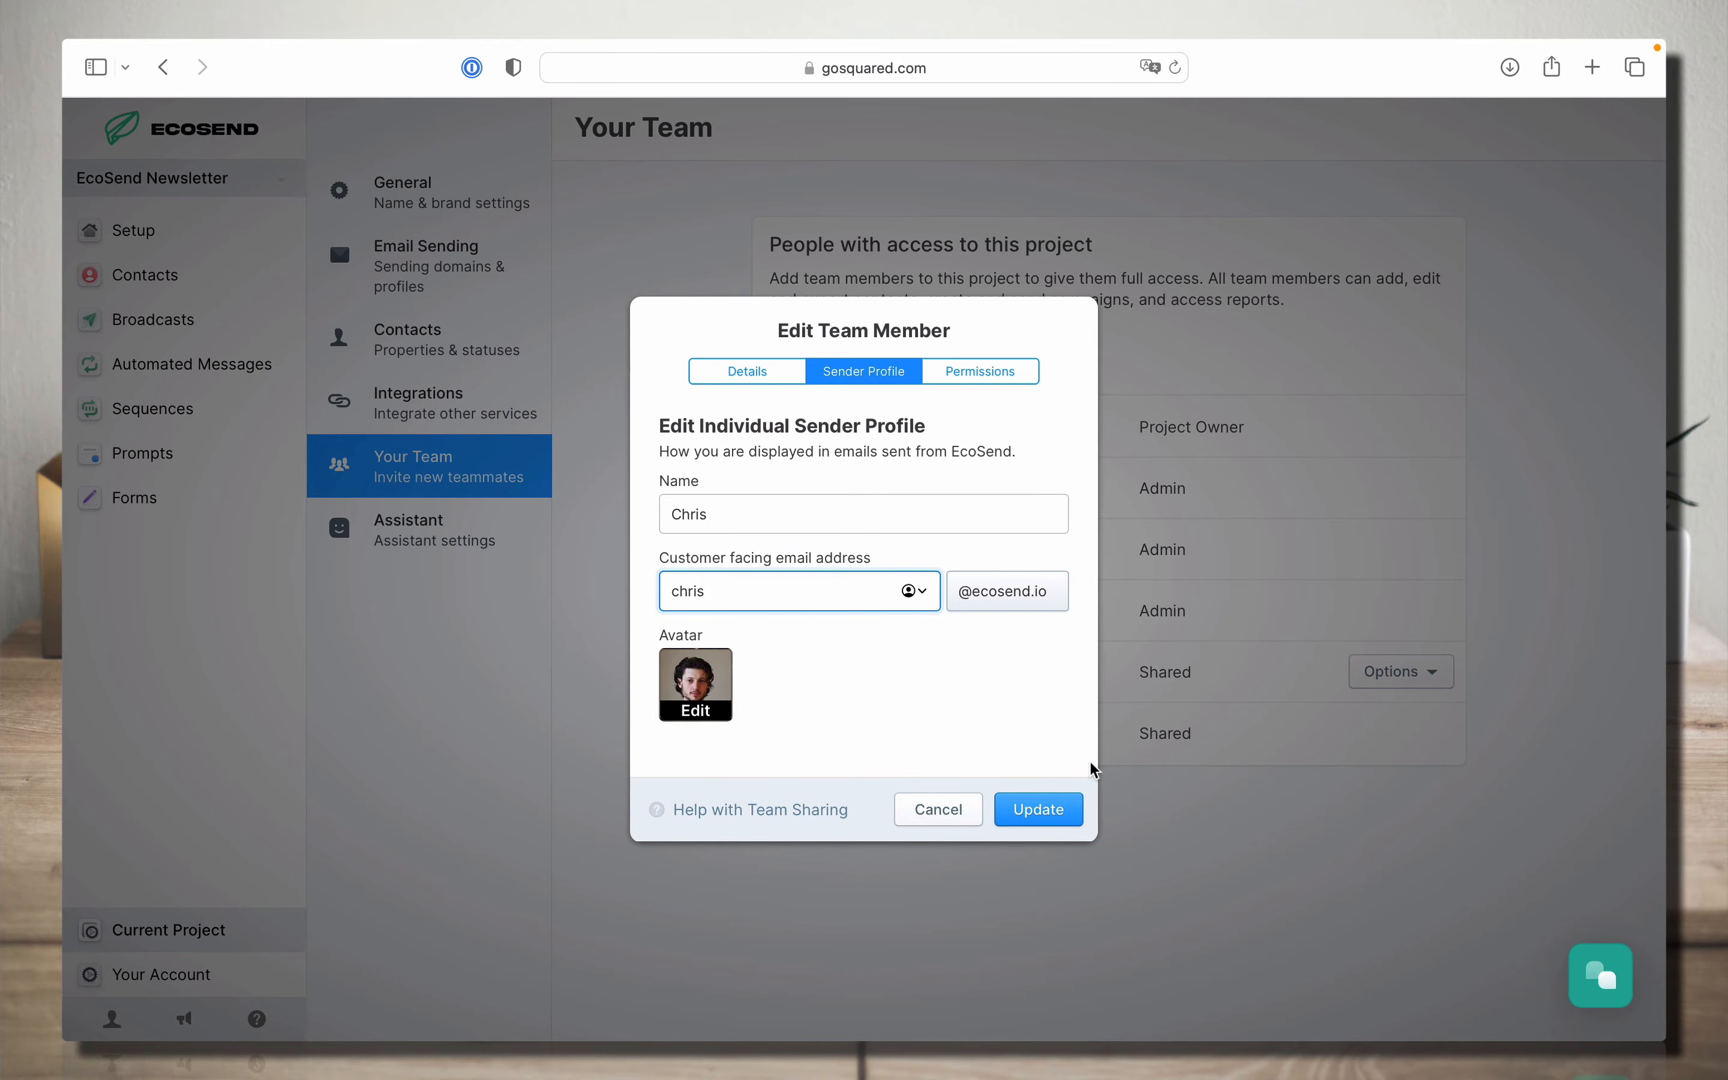
left_click(1061, 803)
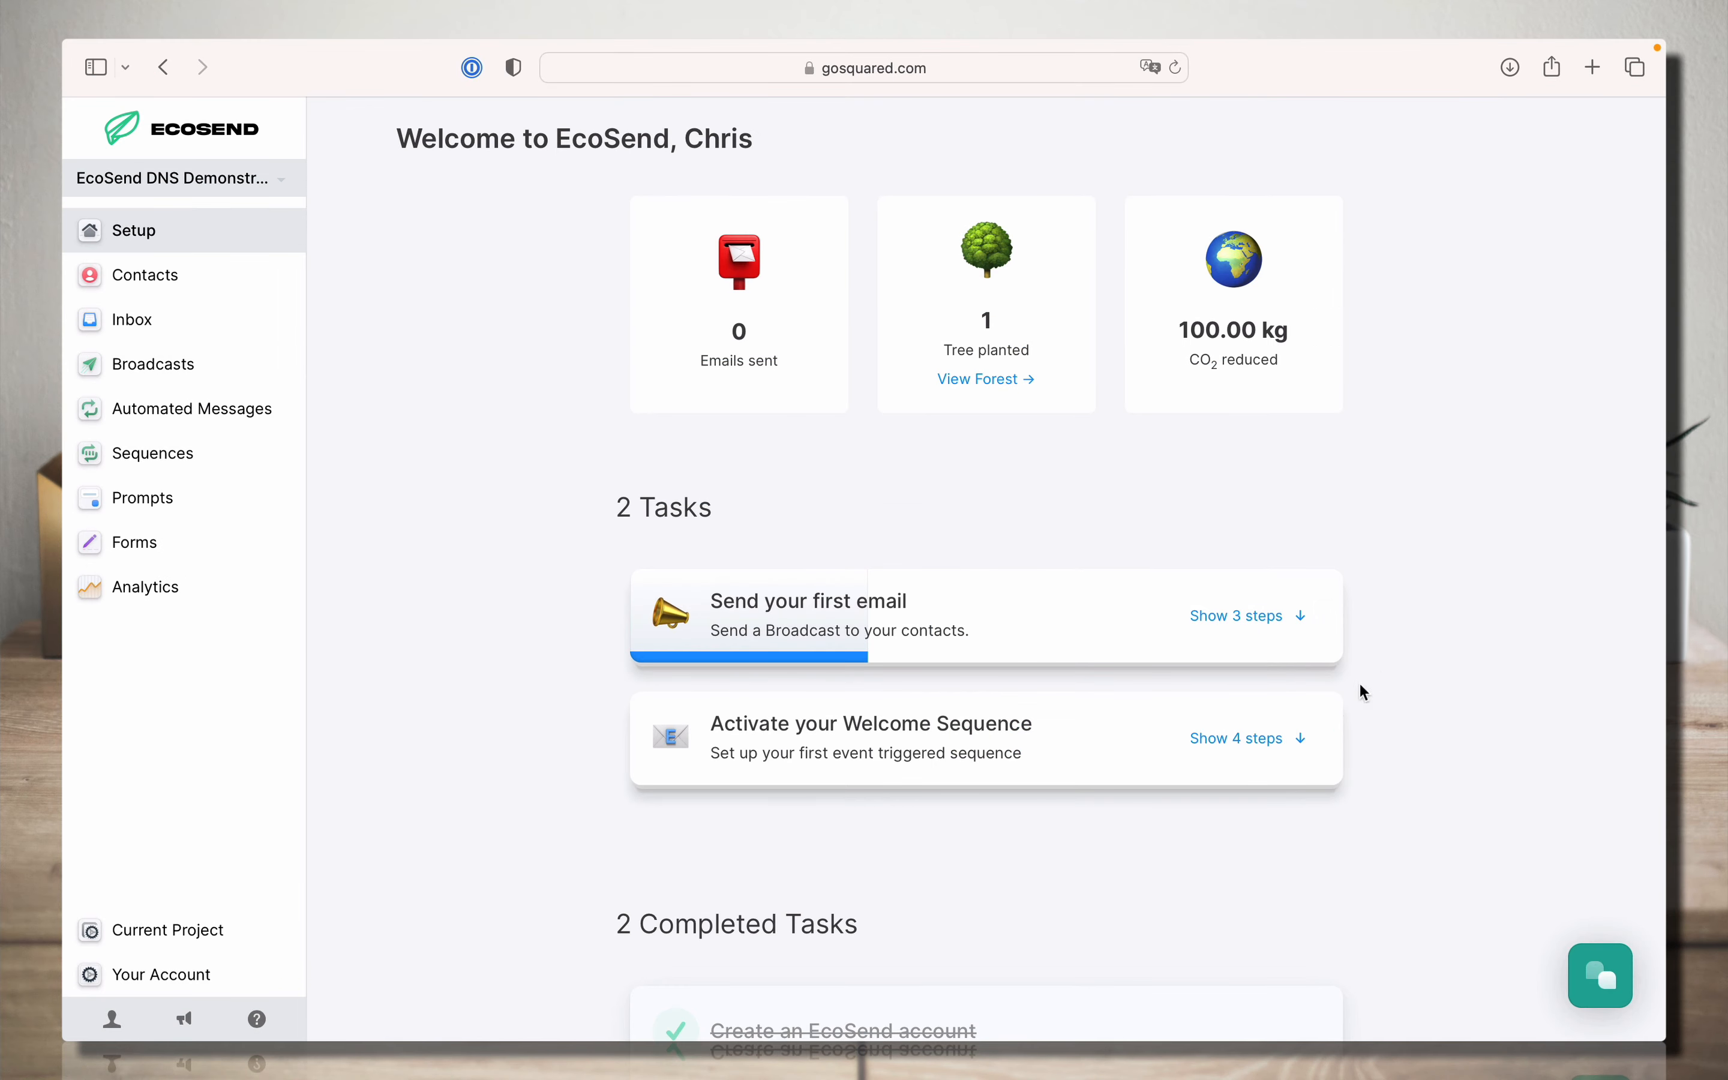
- Begin the Import Contacts task under Send your first email and upload export-40.csv from Downloads
left_click(1299, 634)
scroll(1300, 636, "down", 2)
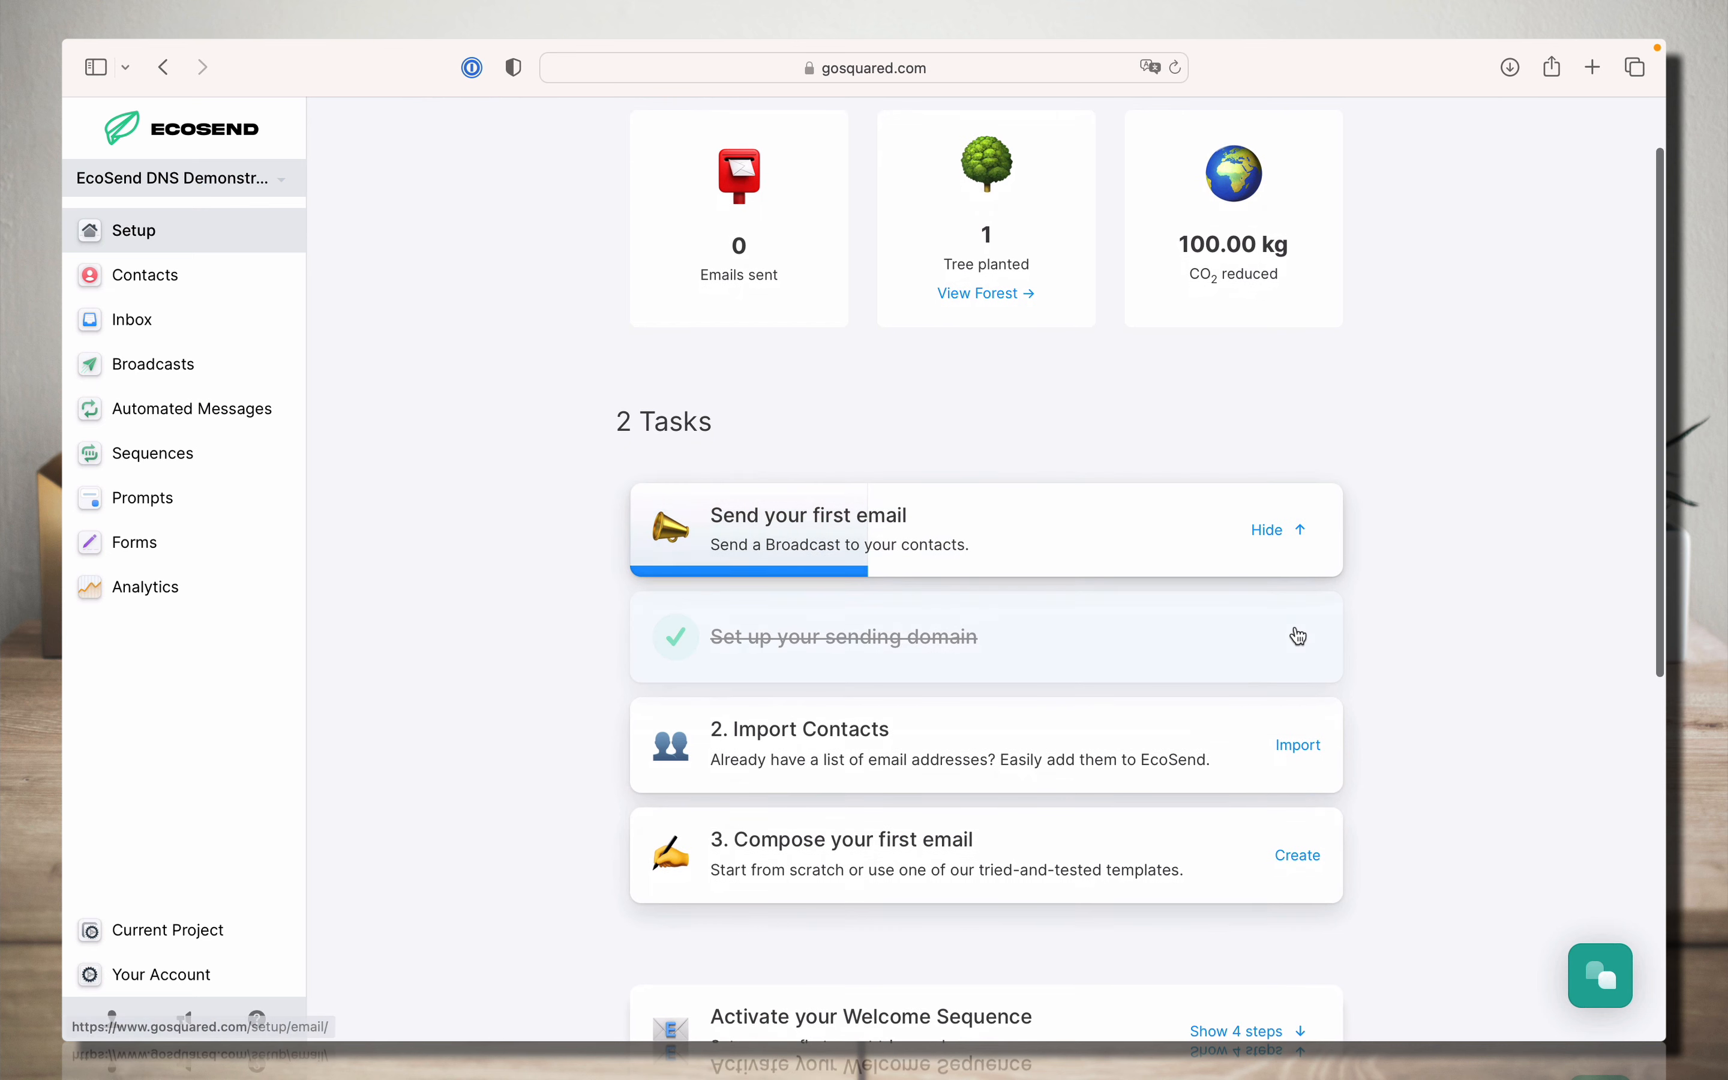
left_click(1310, 754)
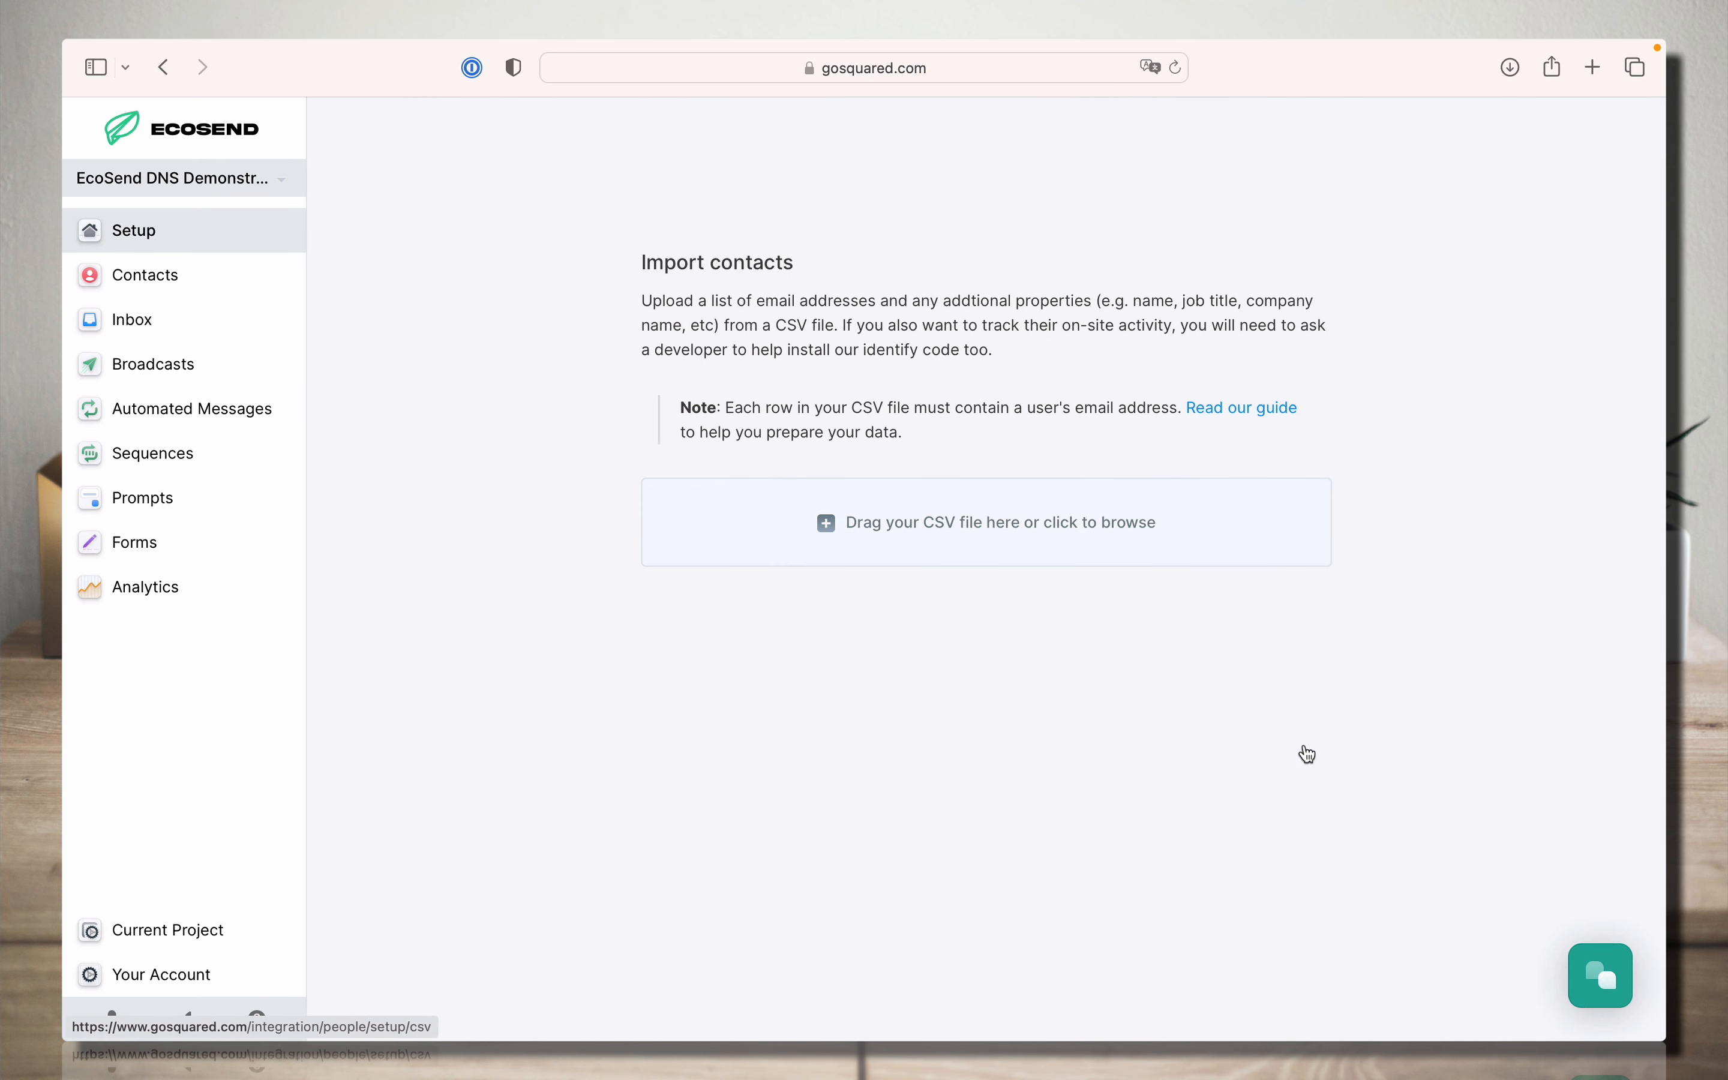
left_click(1090, 562)
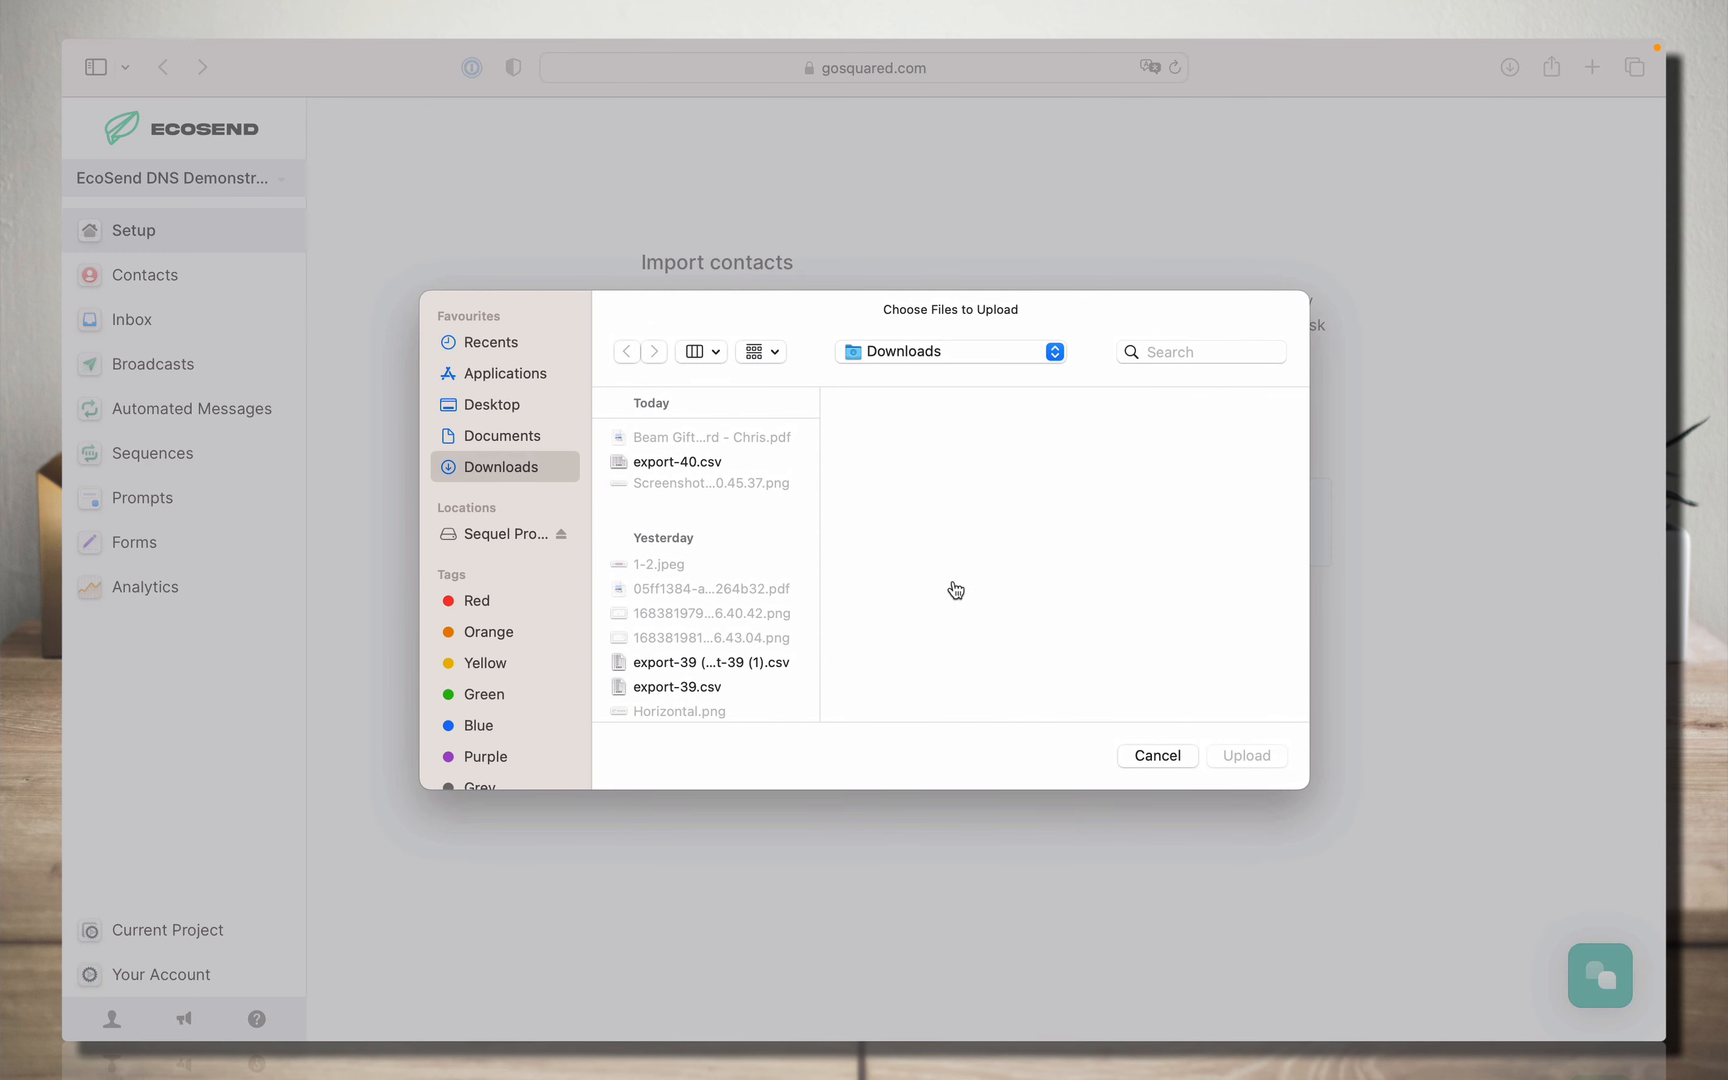
left_click(743, 462)
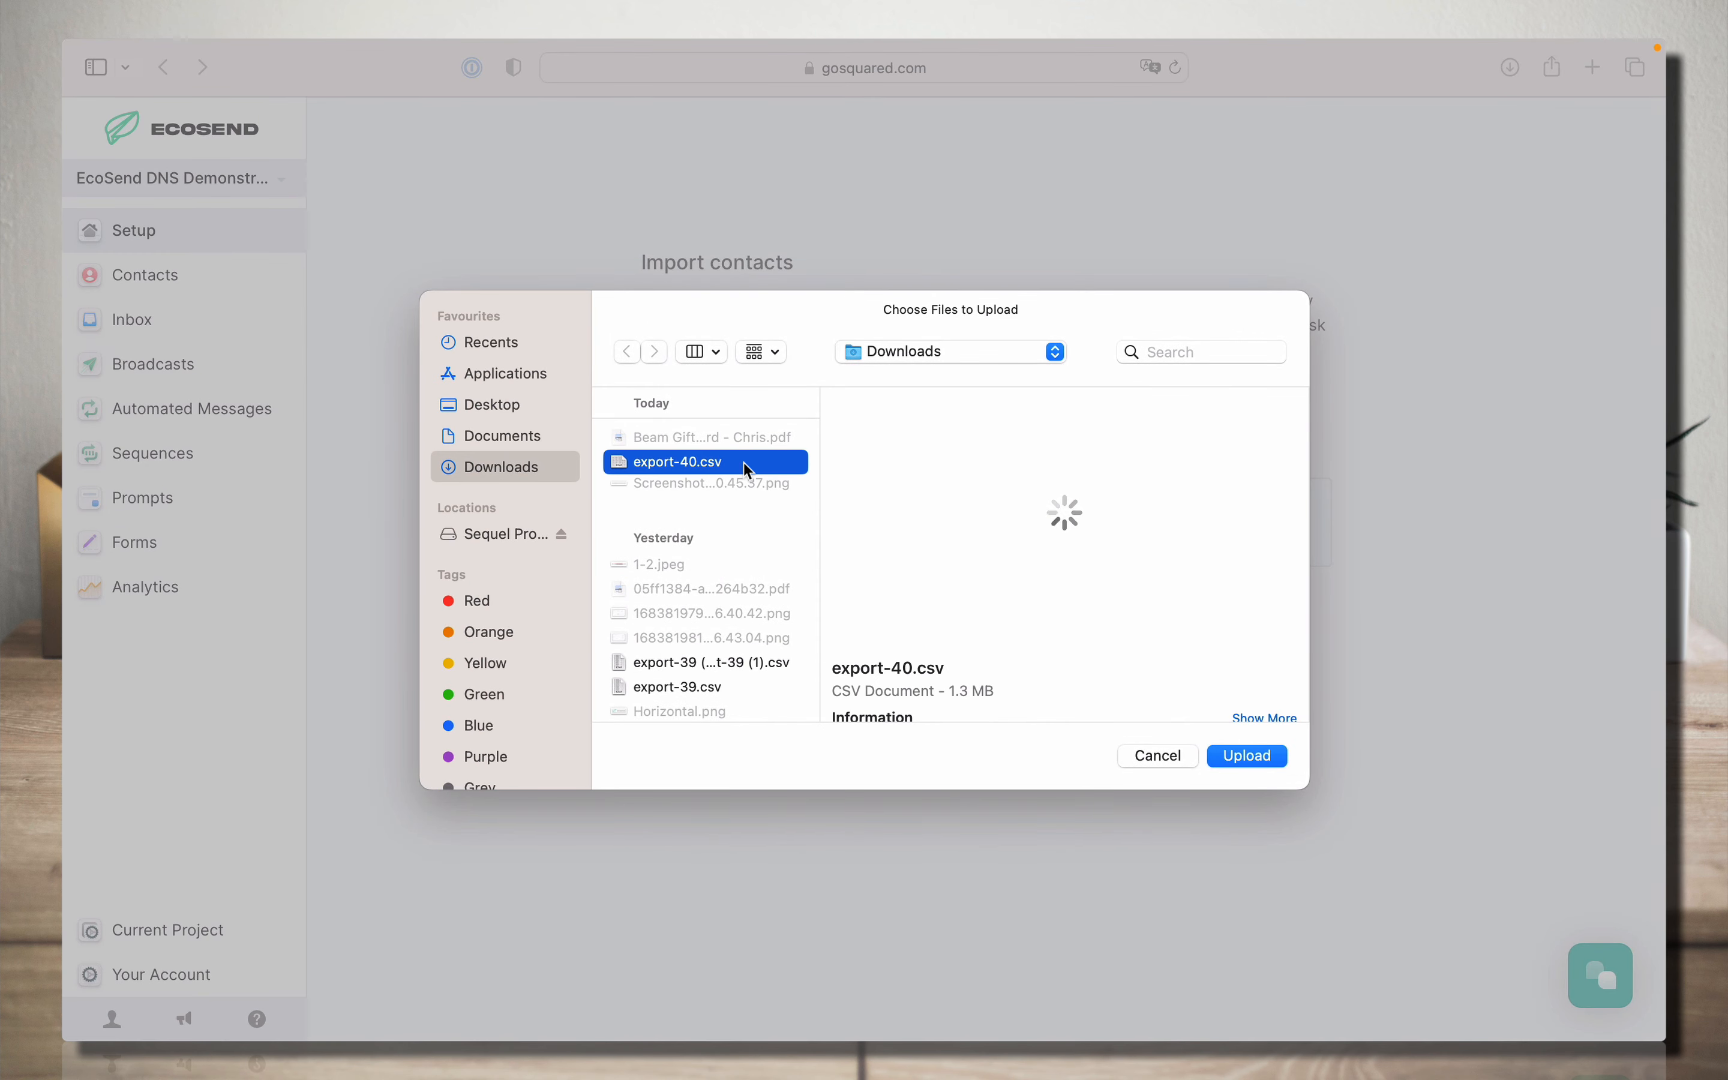
left_click(1246, 760)
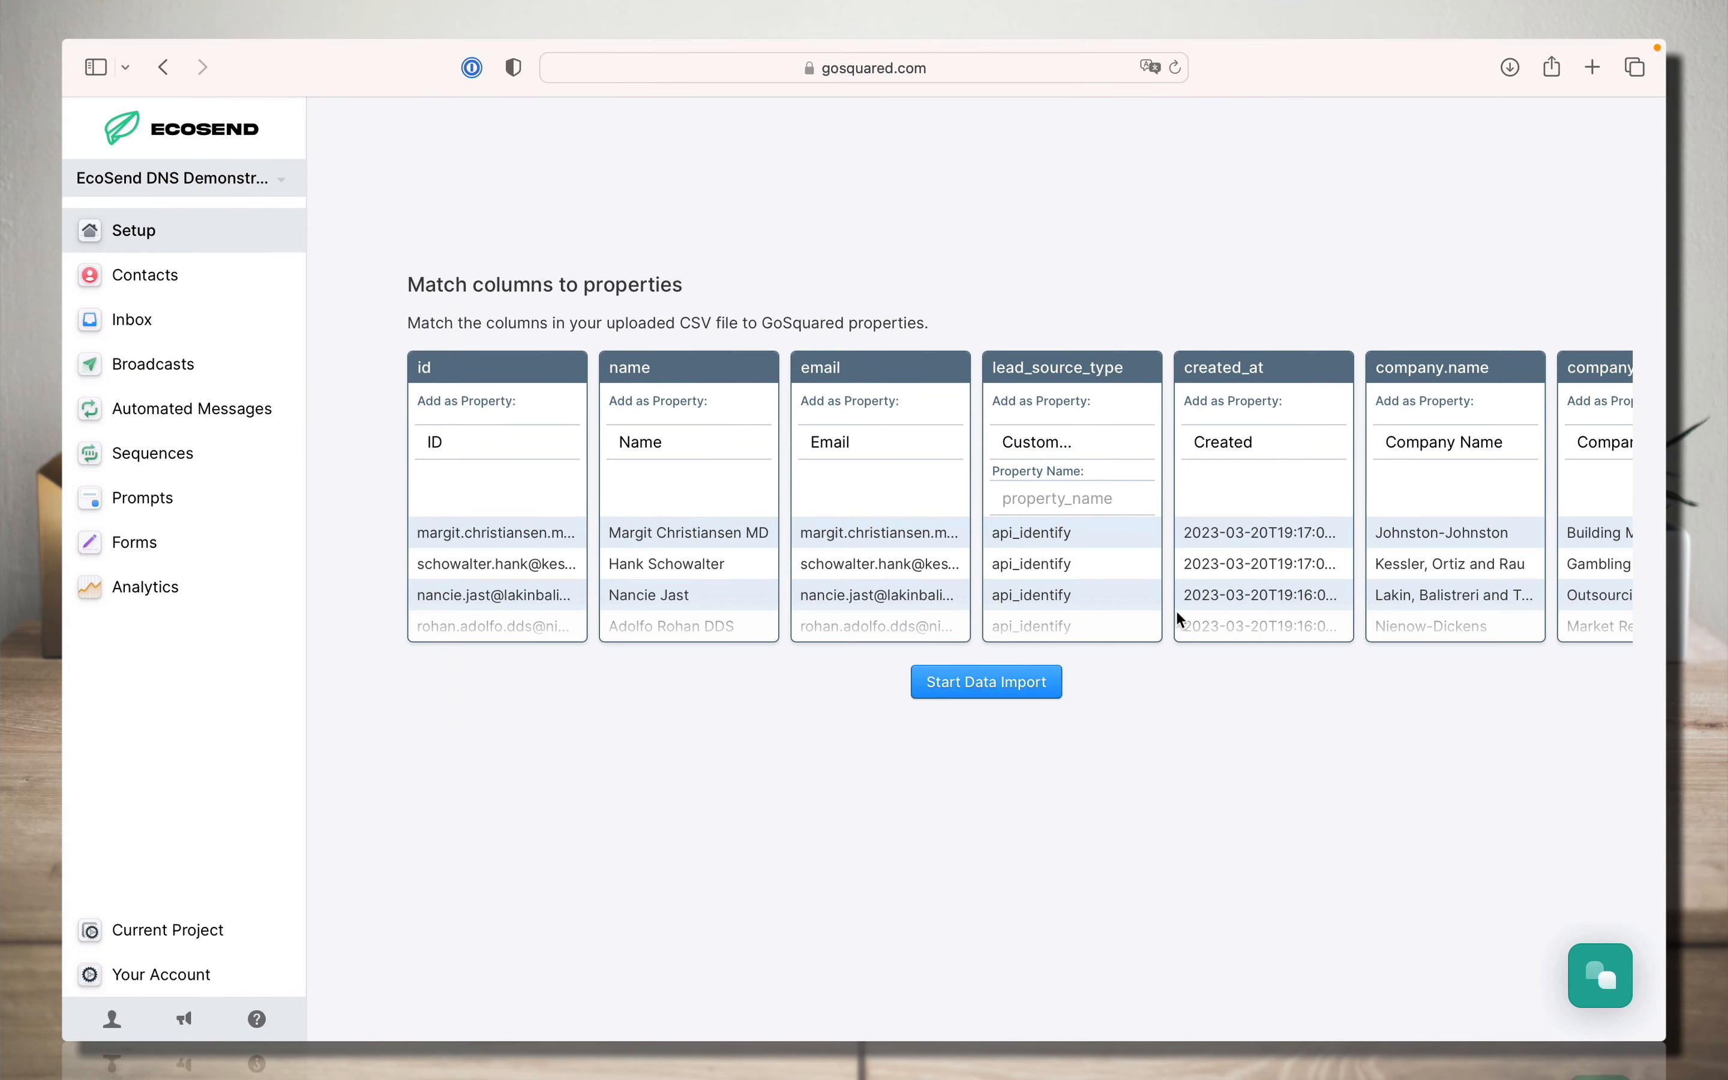
- Map the unsubscribe column to Unsubscribed from emails, start the data import and view the contacts
scroll(1171, 575, "right", 10)
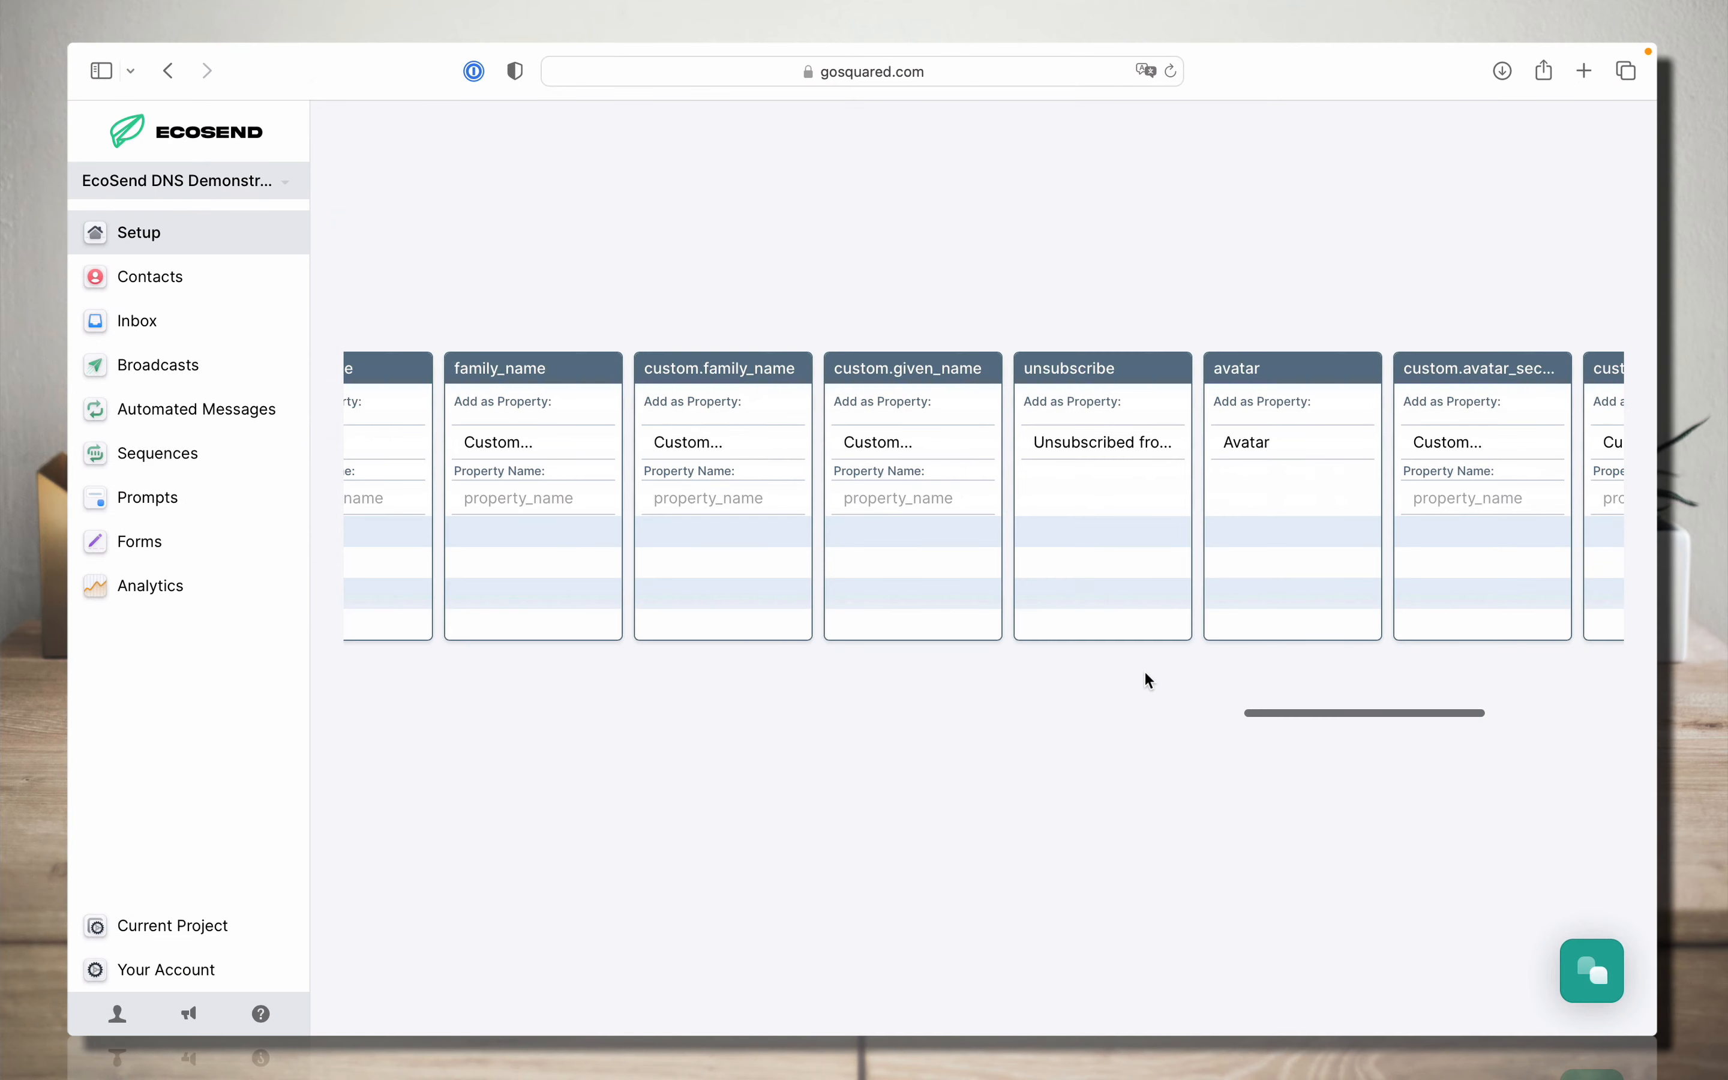
left_click(1137, 442)
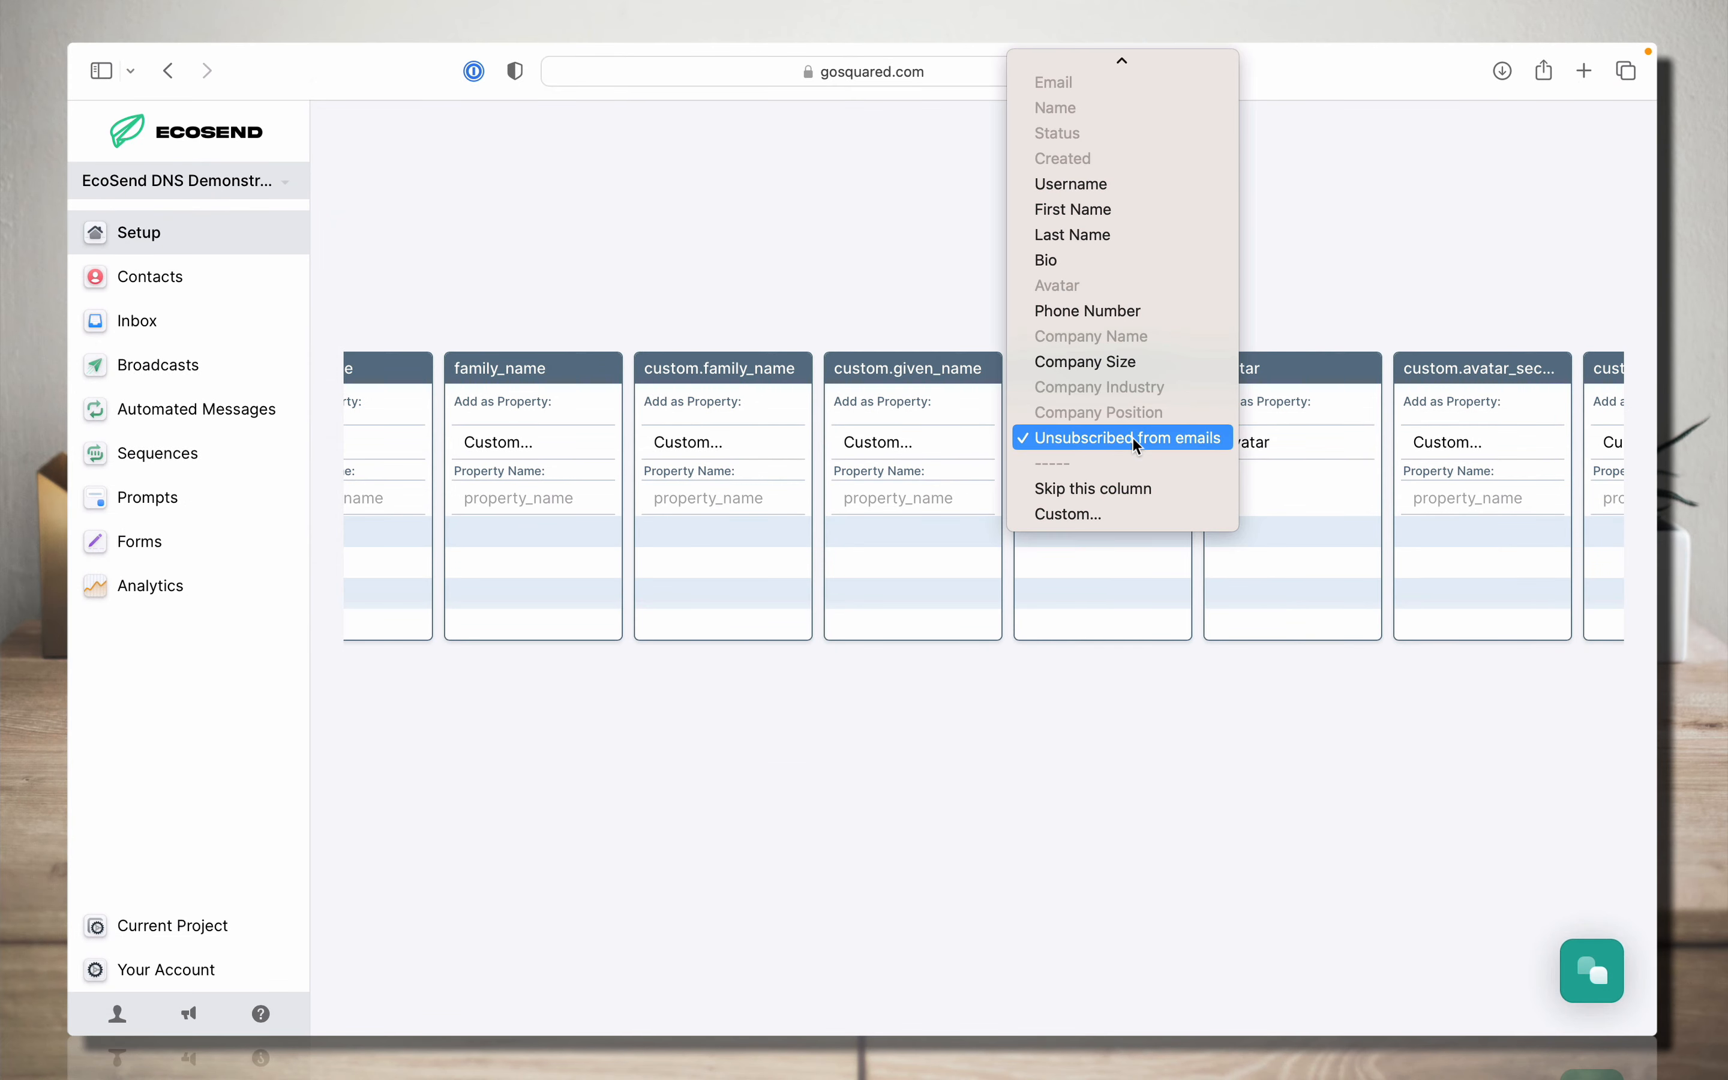
left_click(1177, 440)
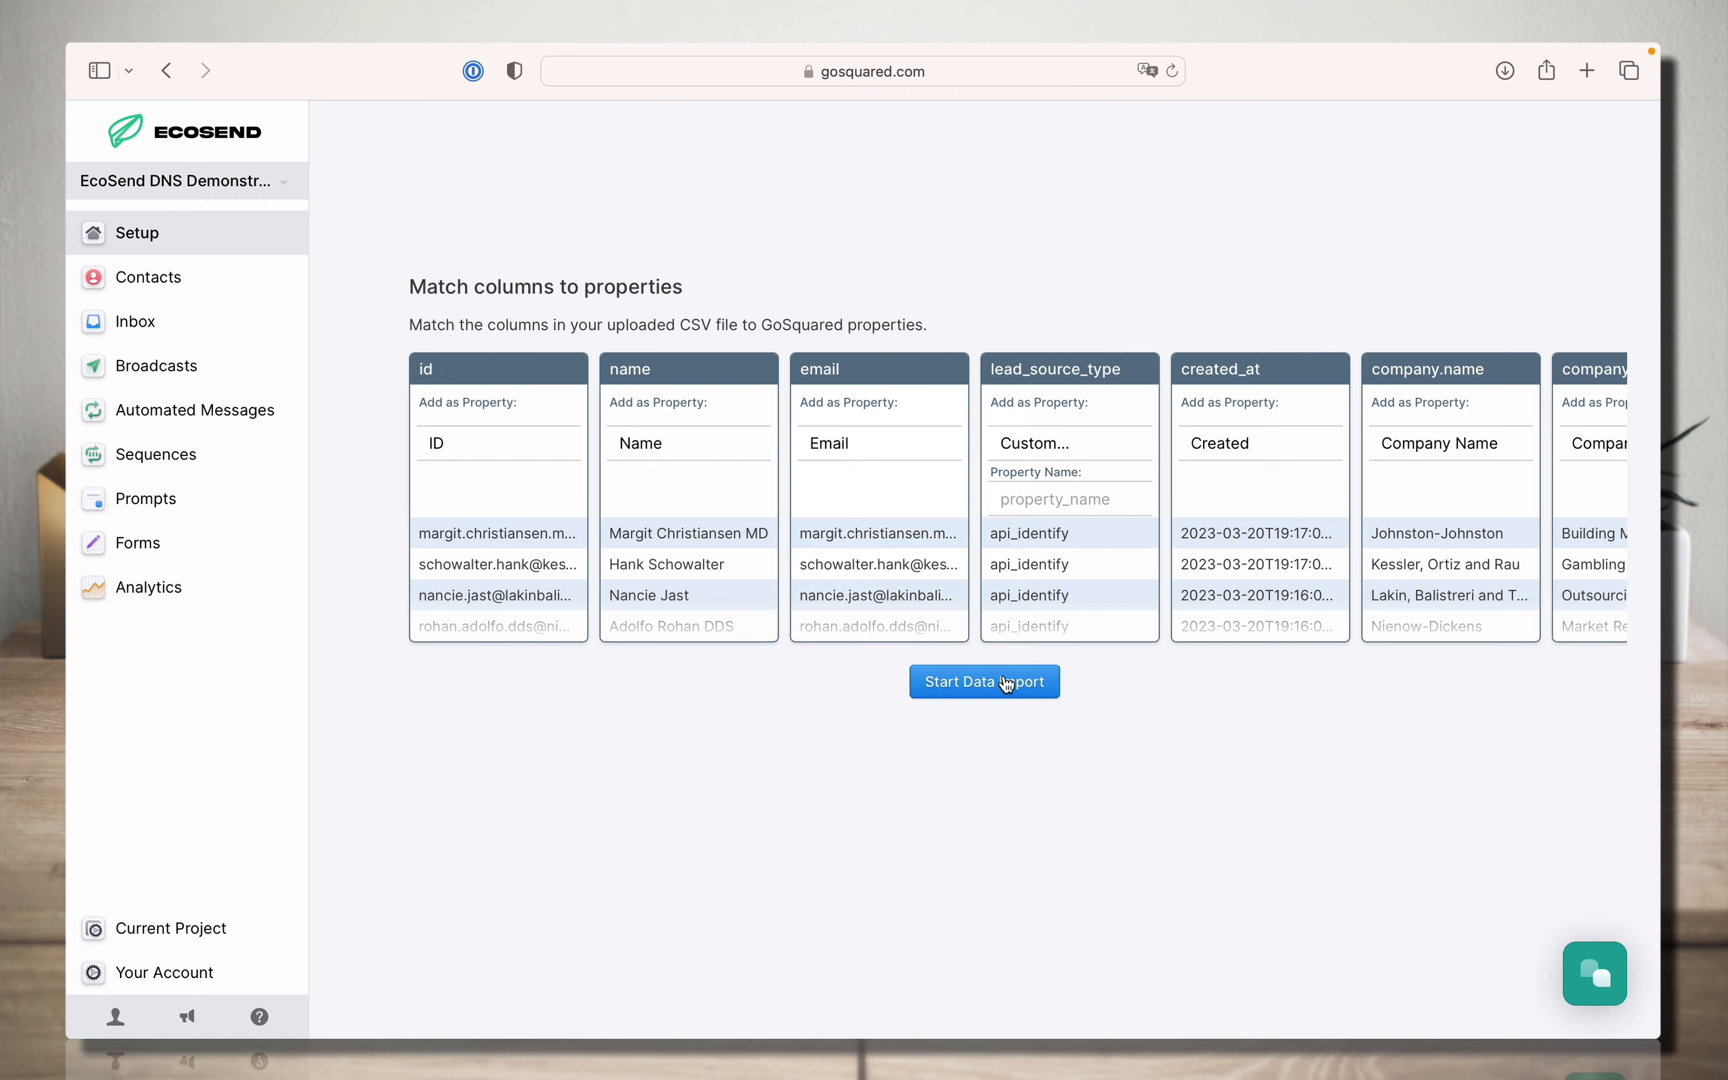
left_click(1007, 684)
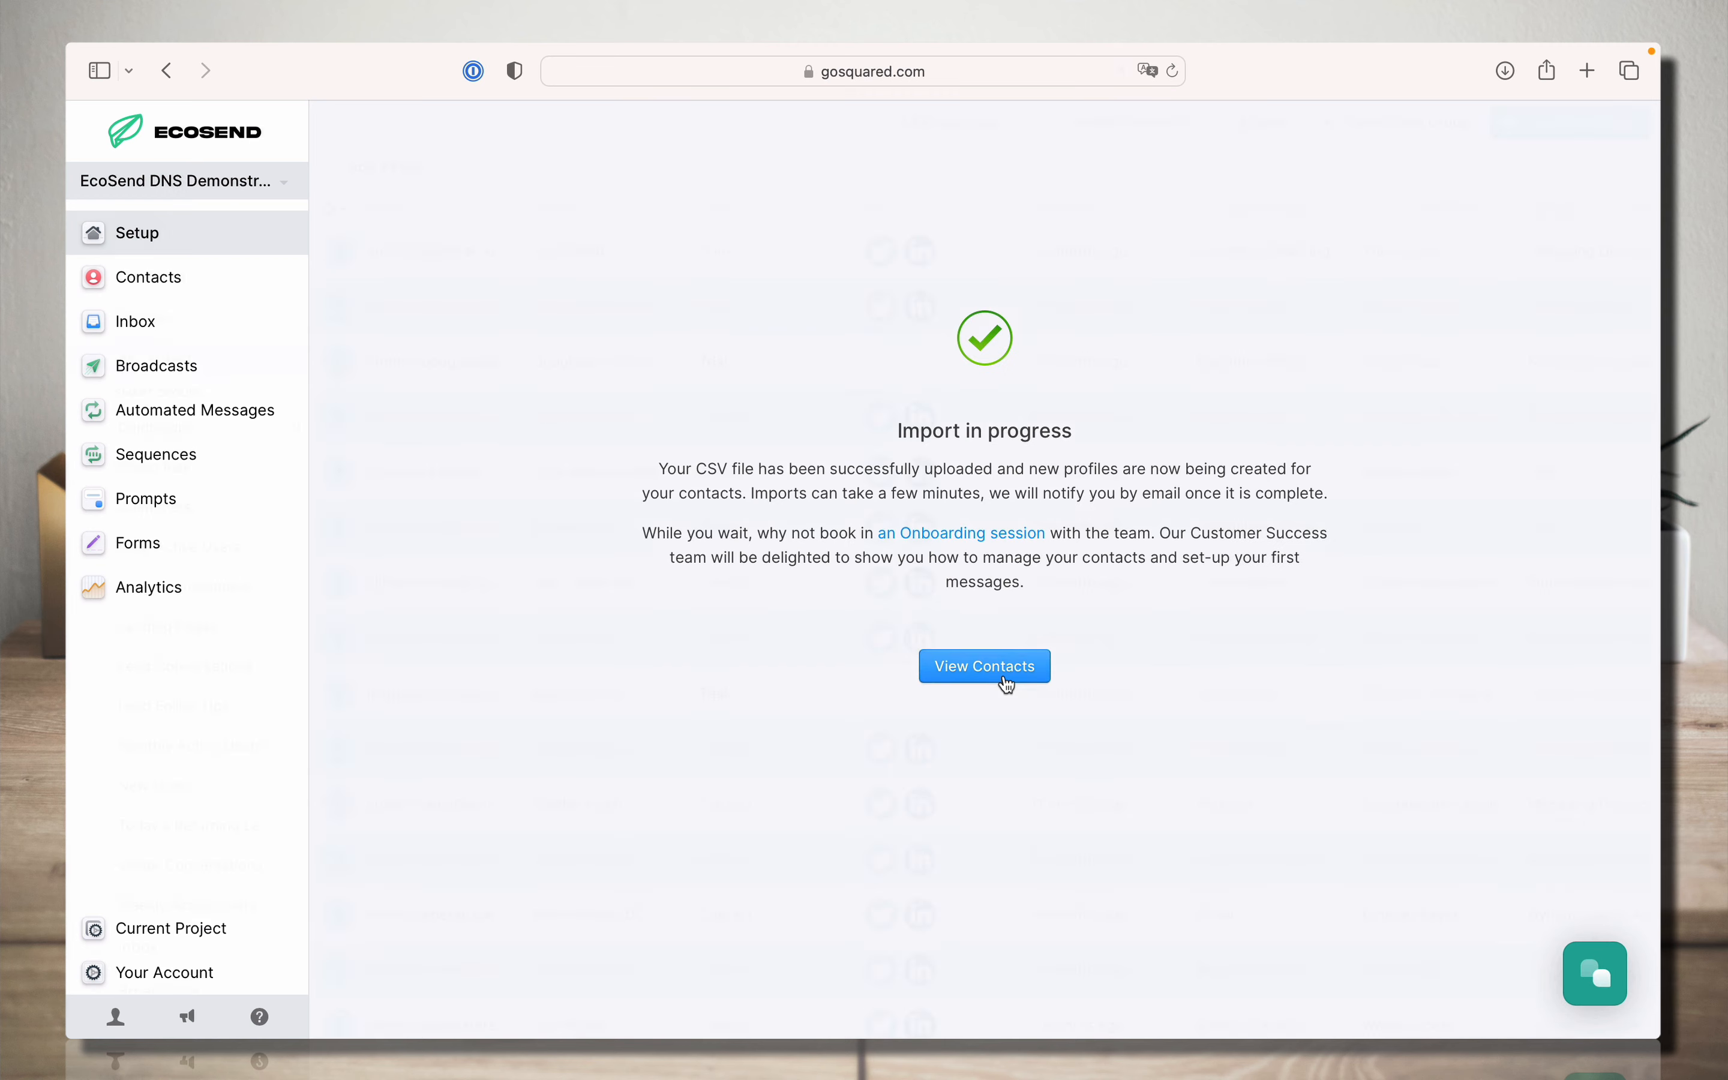
left_click(1008, 683)
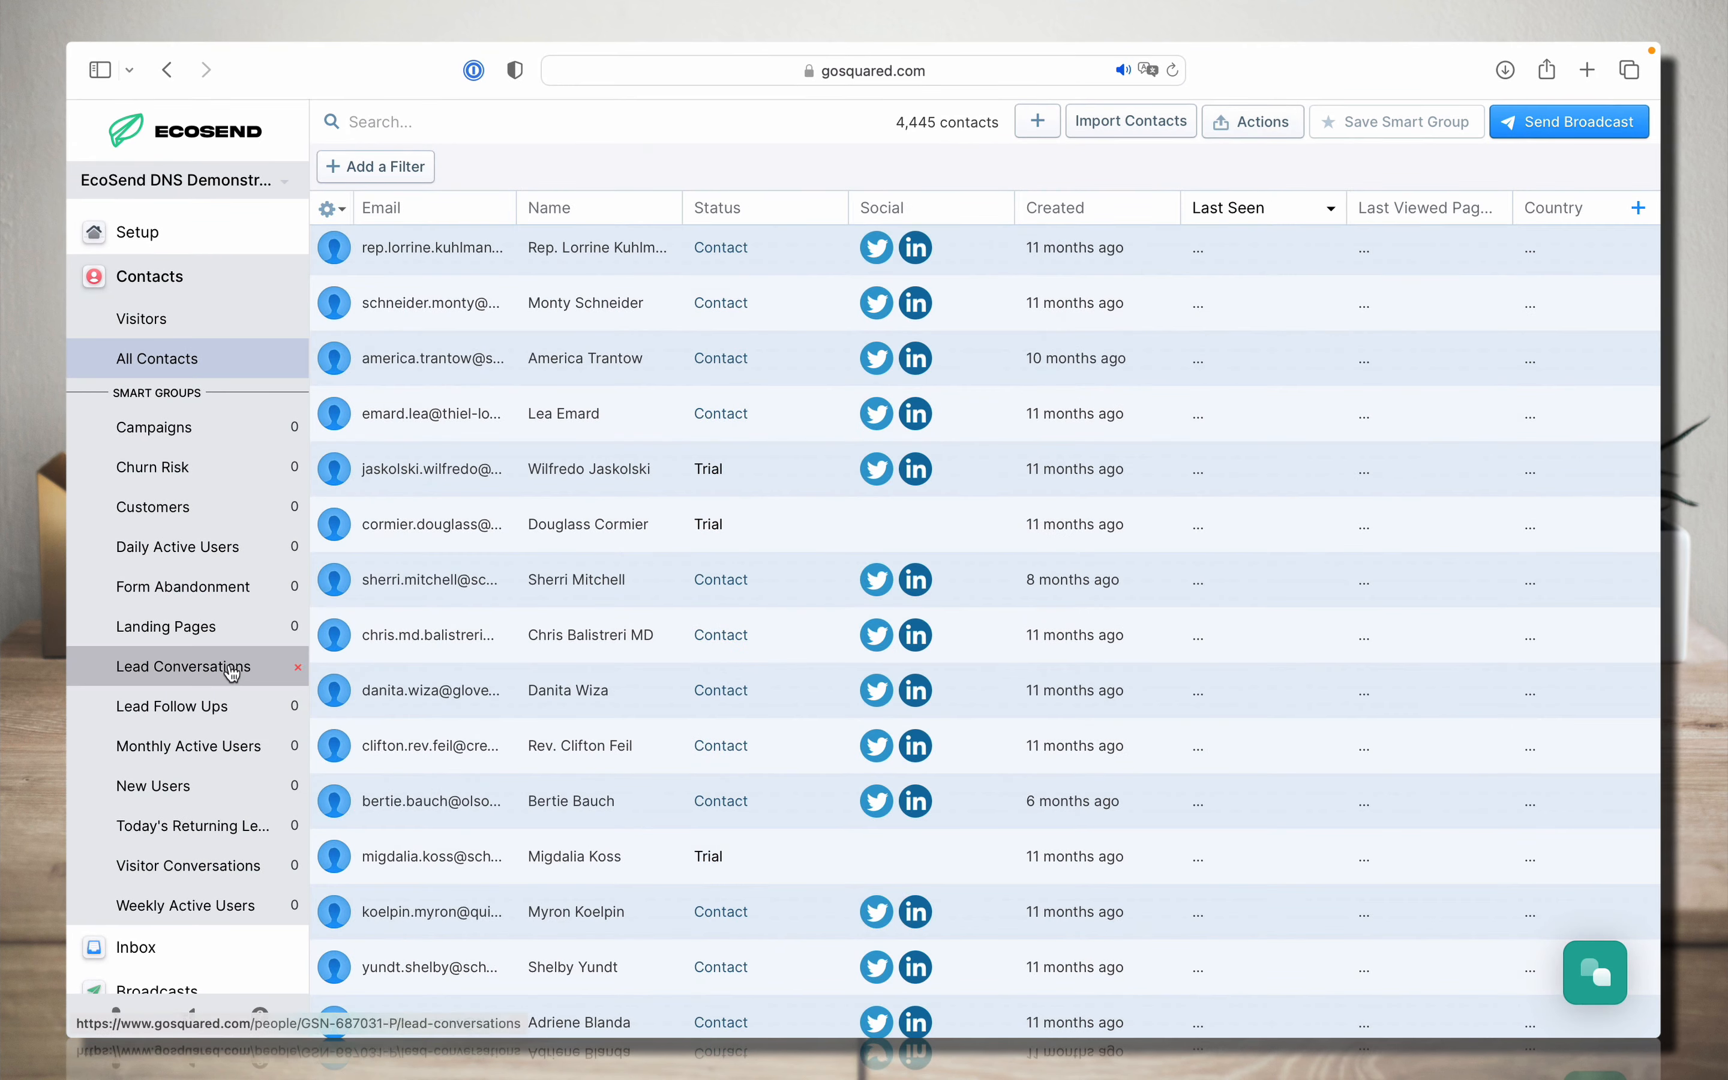
- Create a new broadcast and set it to be sent as a Custom (drag-and-drop / HTML) email
scroll(232, 671, "down", 5)
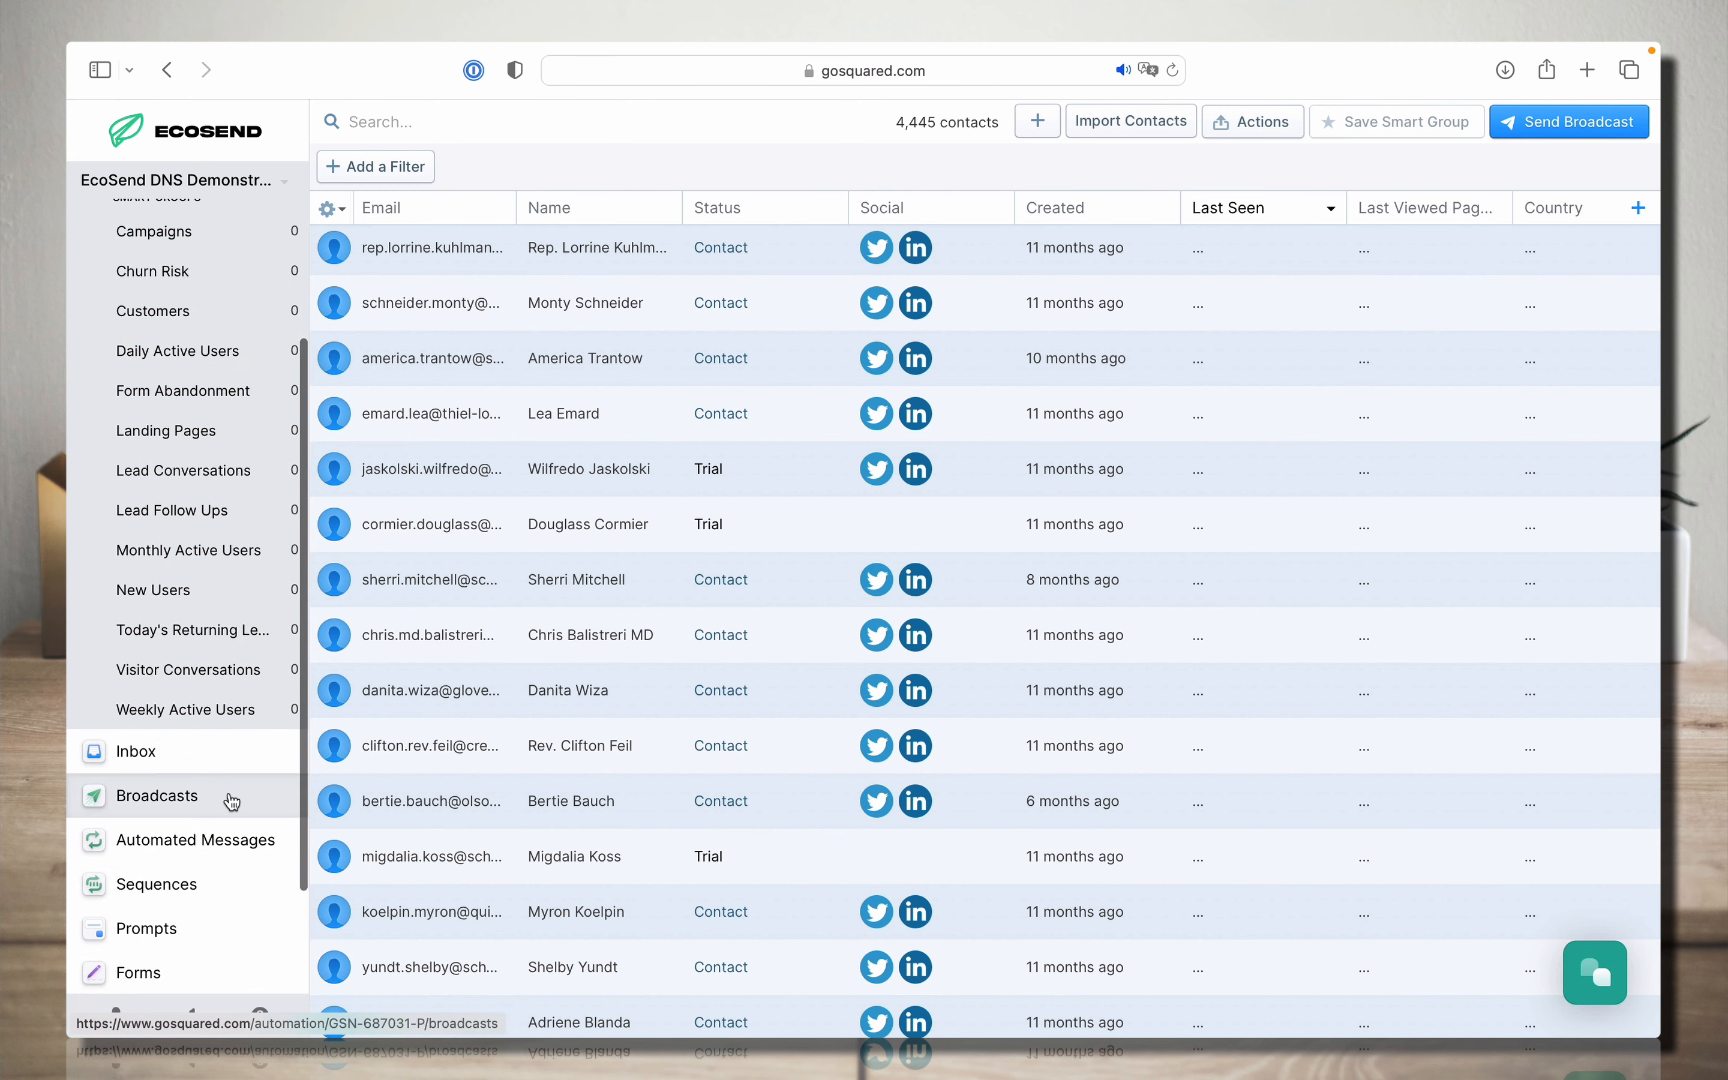
left_click(232, 801)
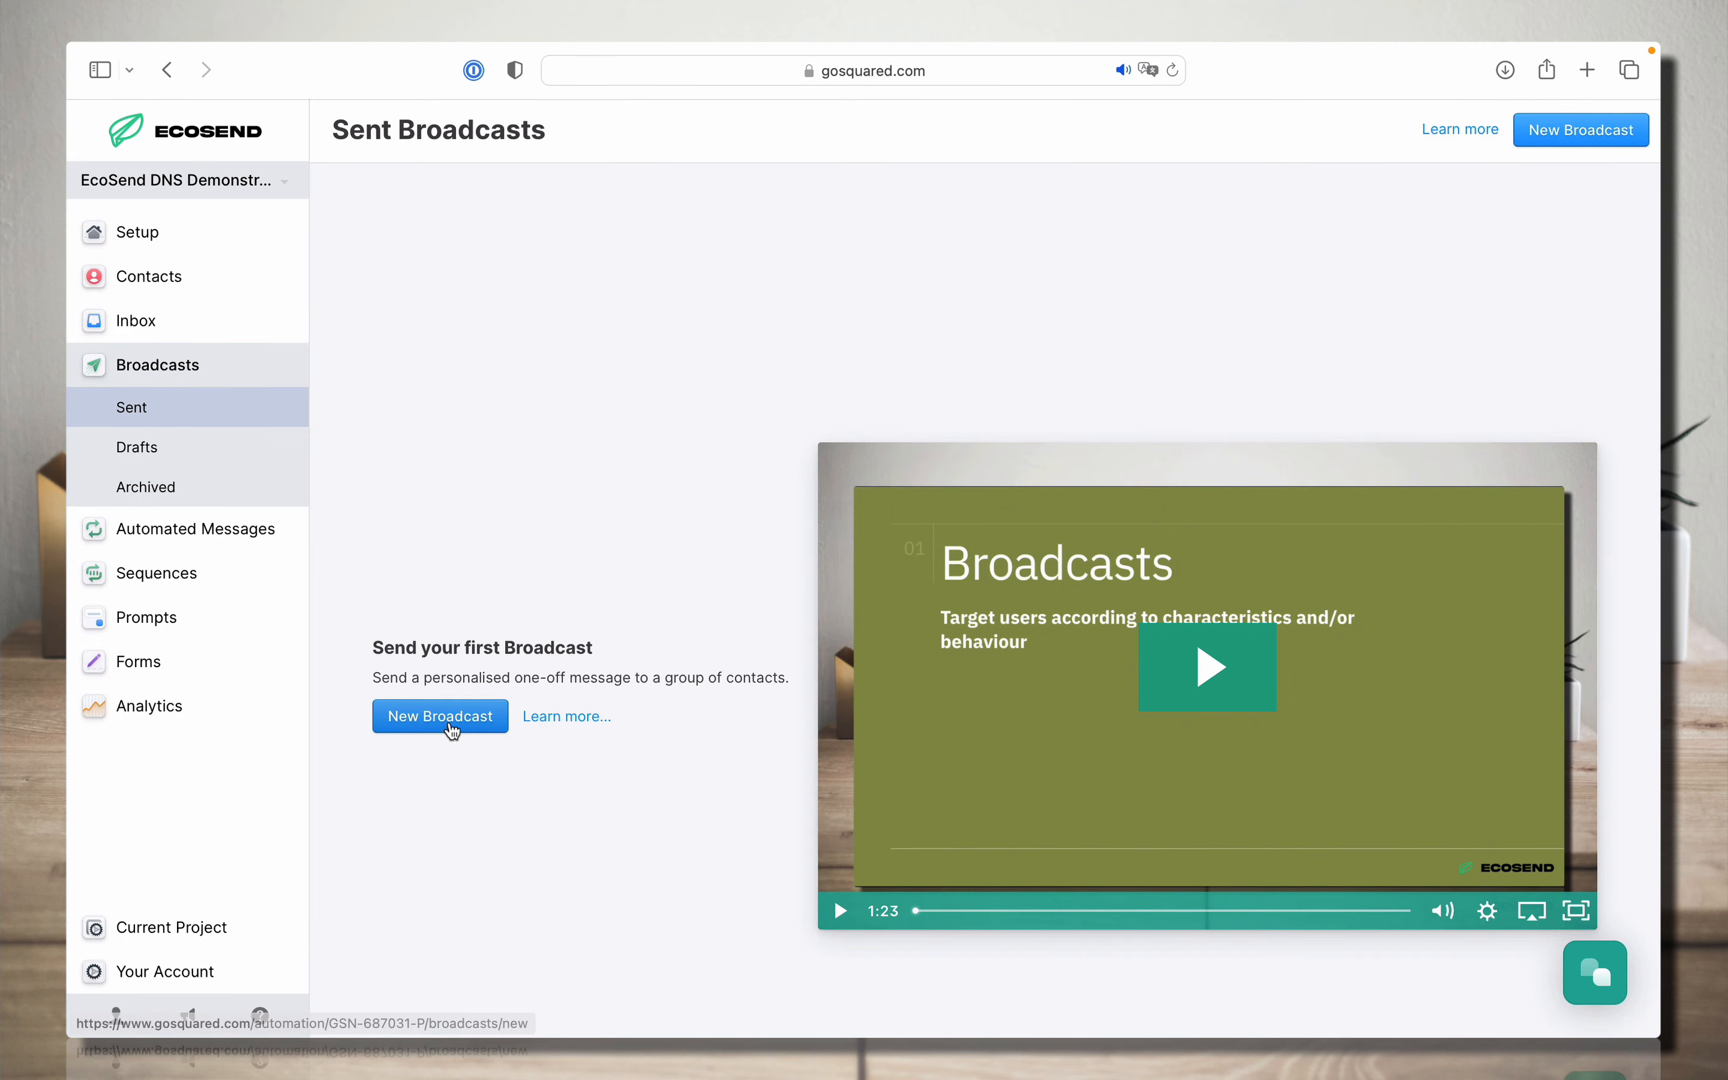
left_click(453, 730)
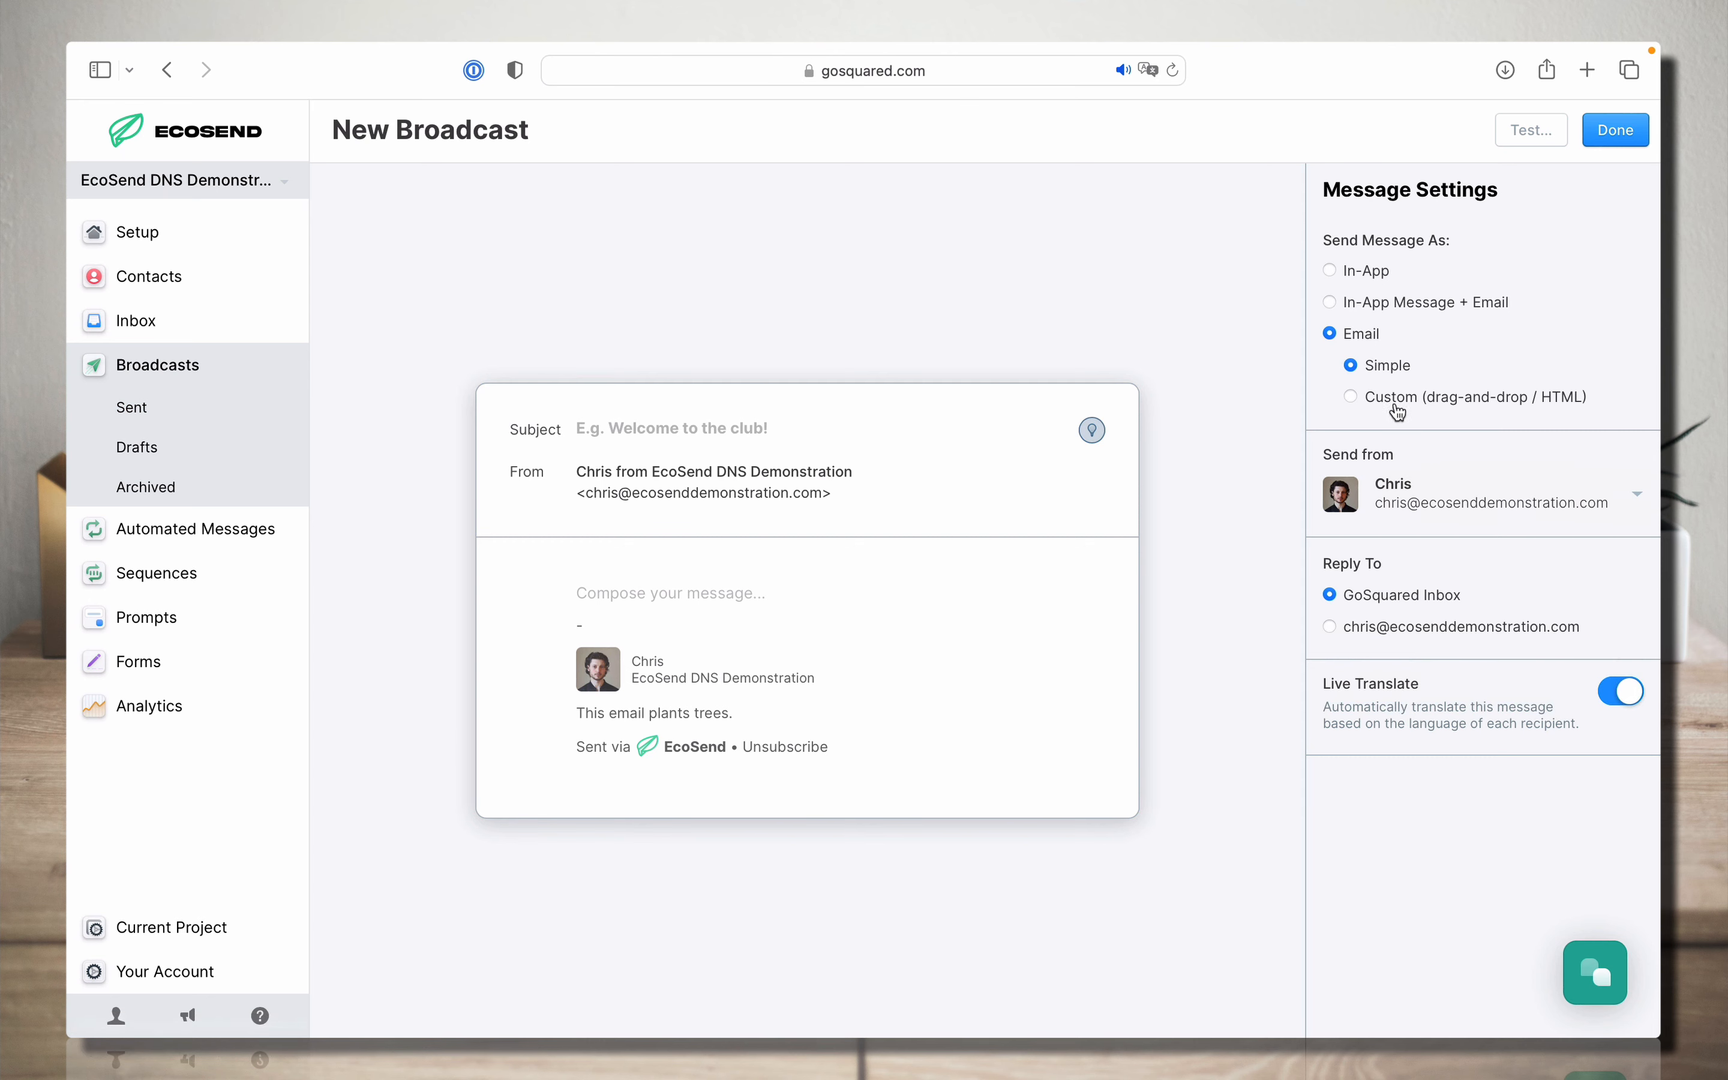
left_click(1398, 401)
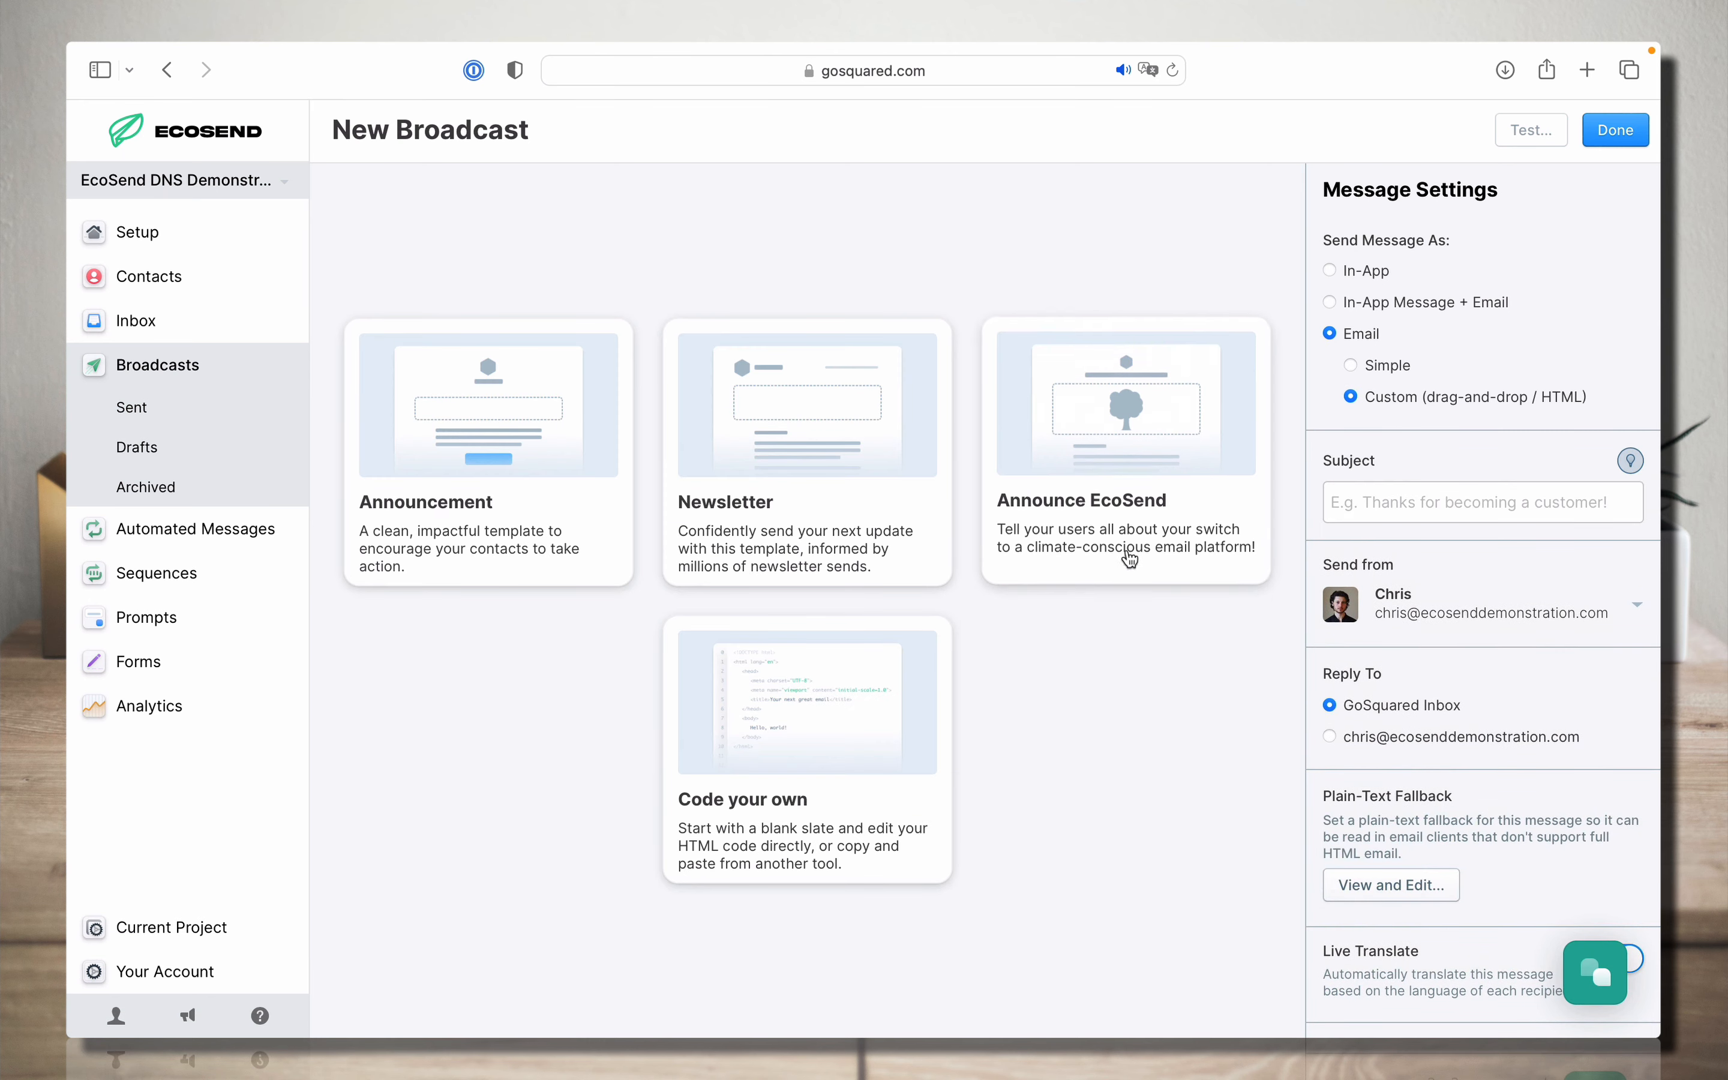
- Start the broadcast email from the Announce EcoSend template and review its content down to the footer
left_click(1130, 559)
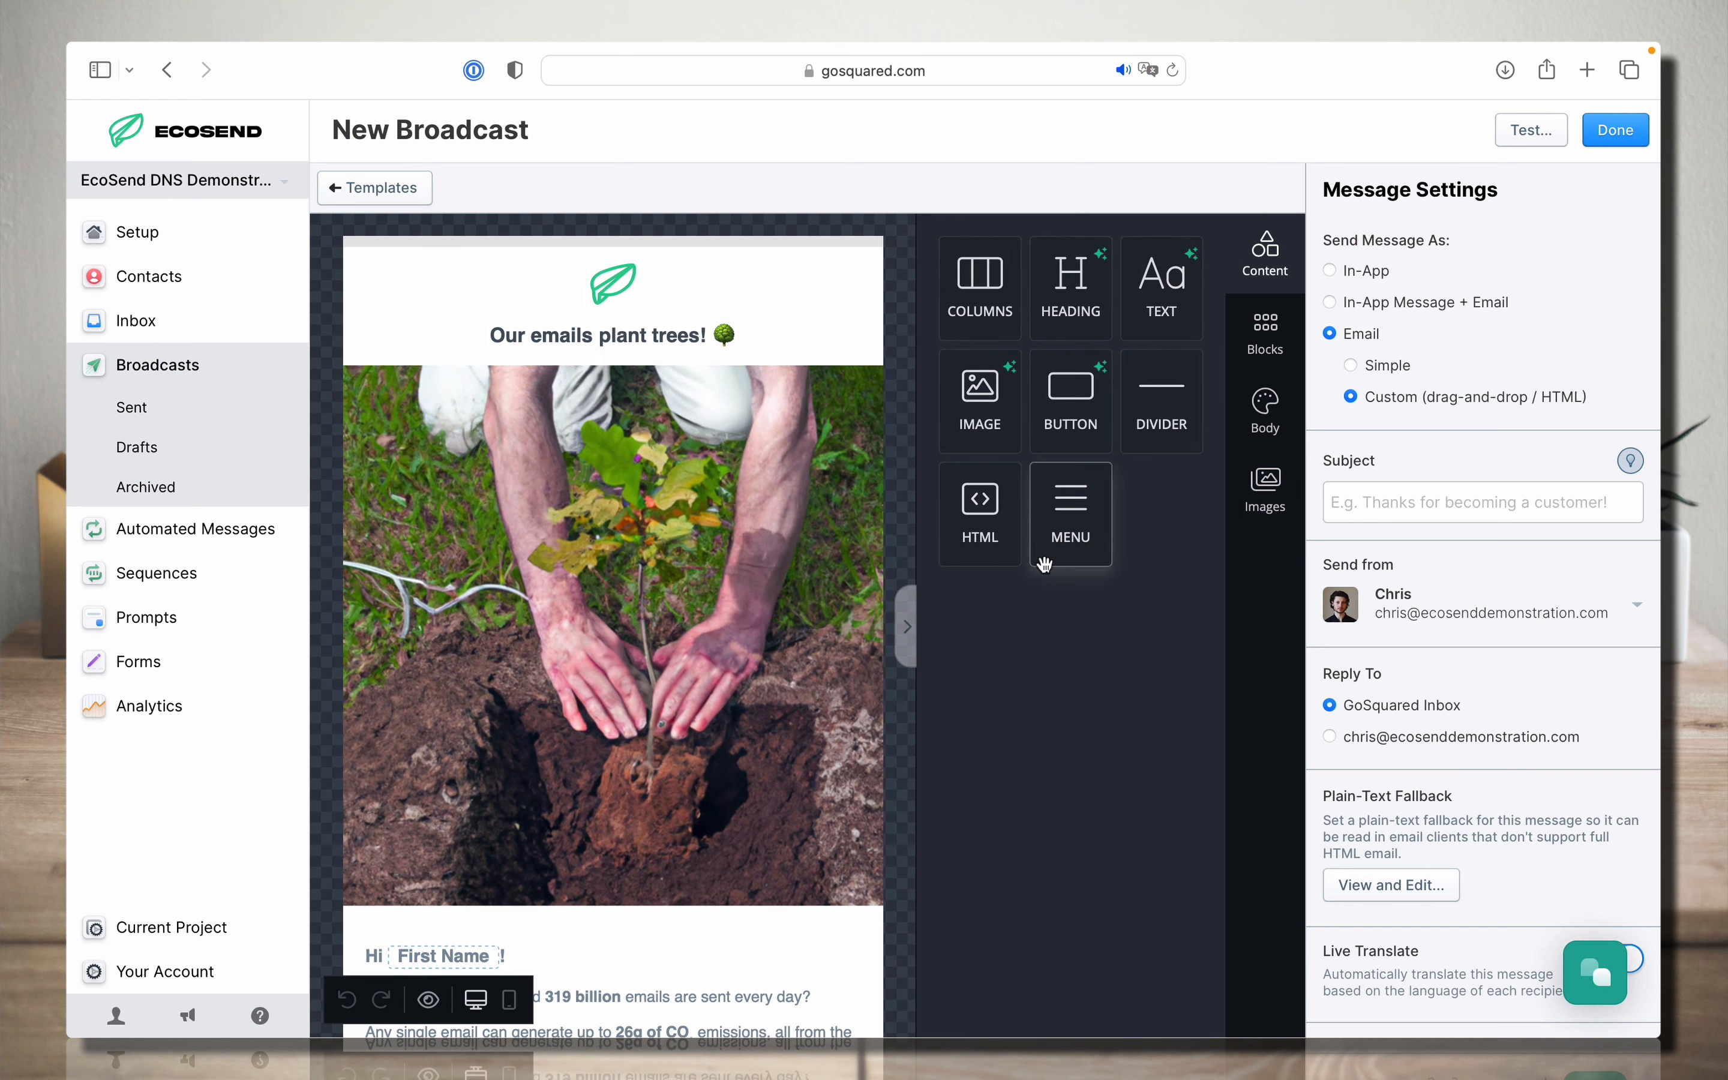
scroll(749, 604, "down", 5)
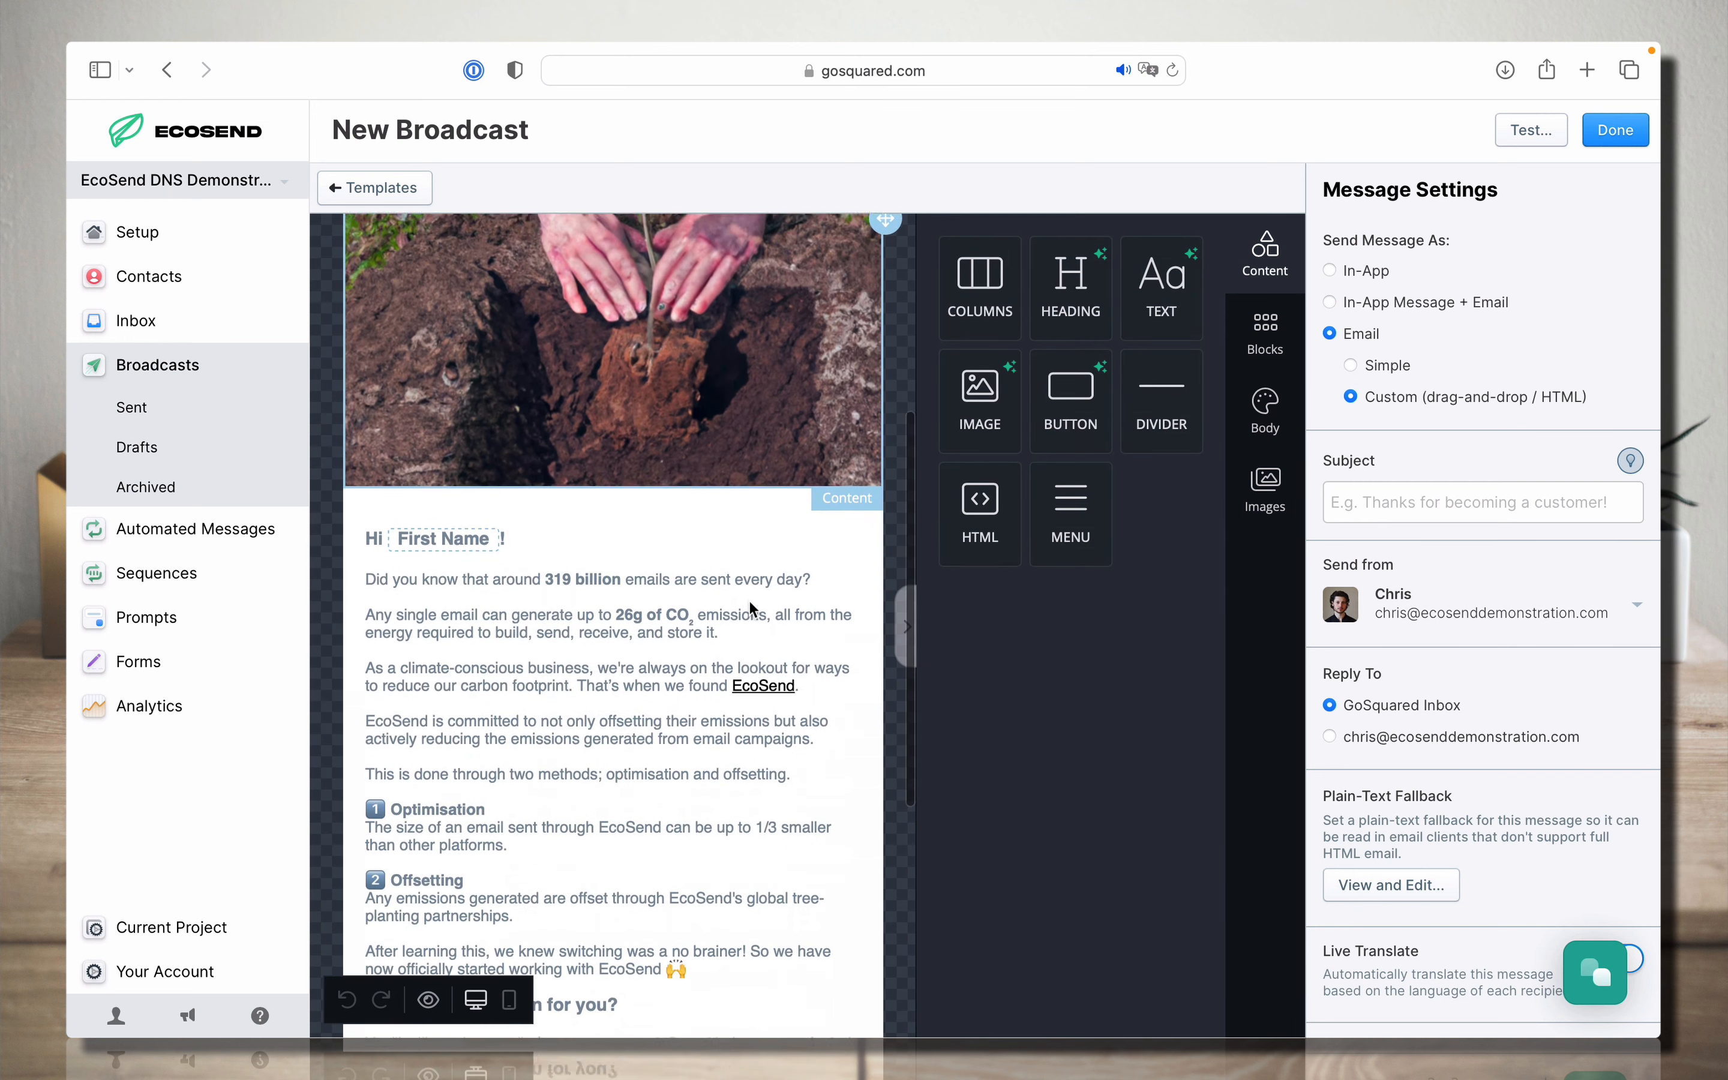
scroll(749, 604, "down", 2)
scroll(749, 603, "down", 3)
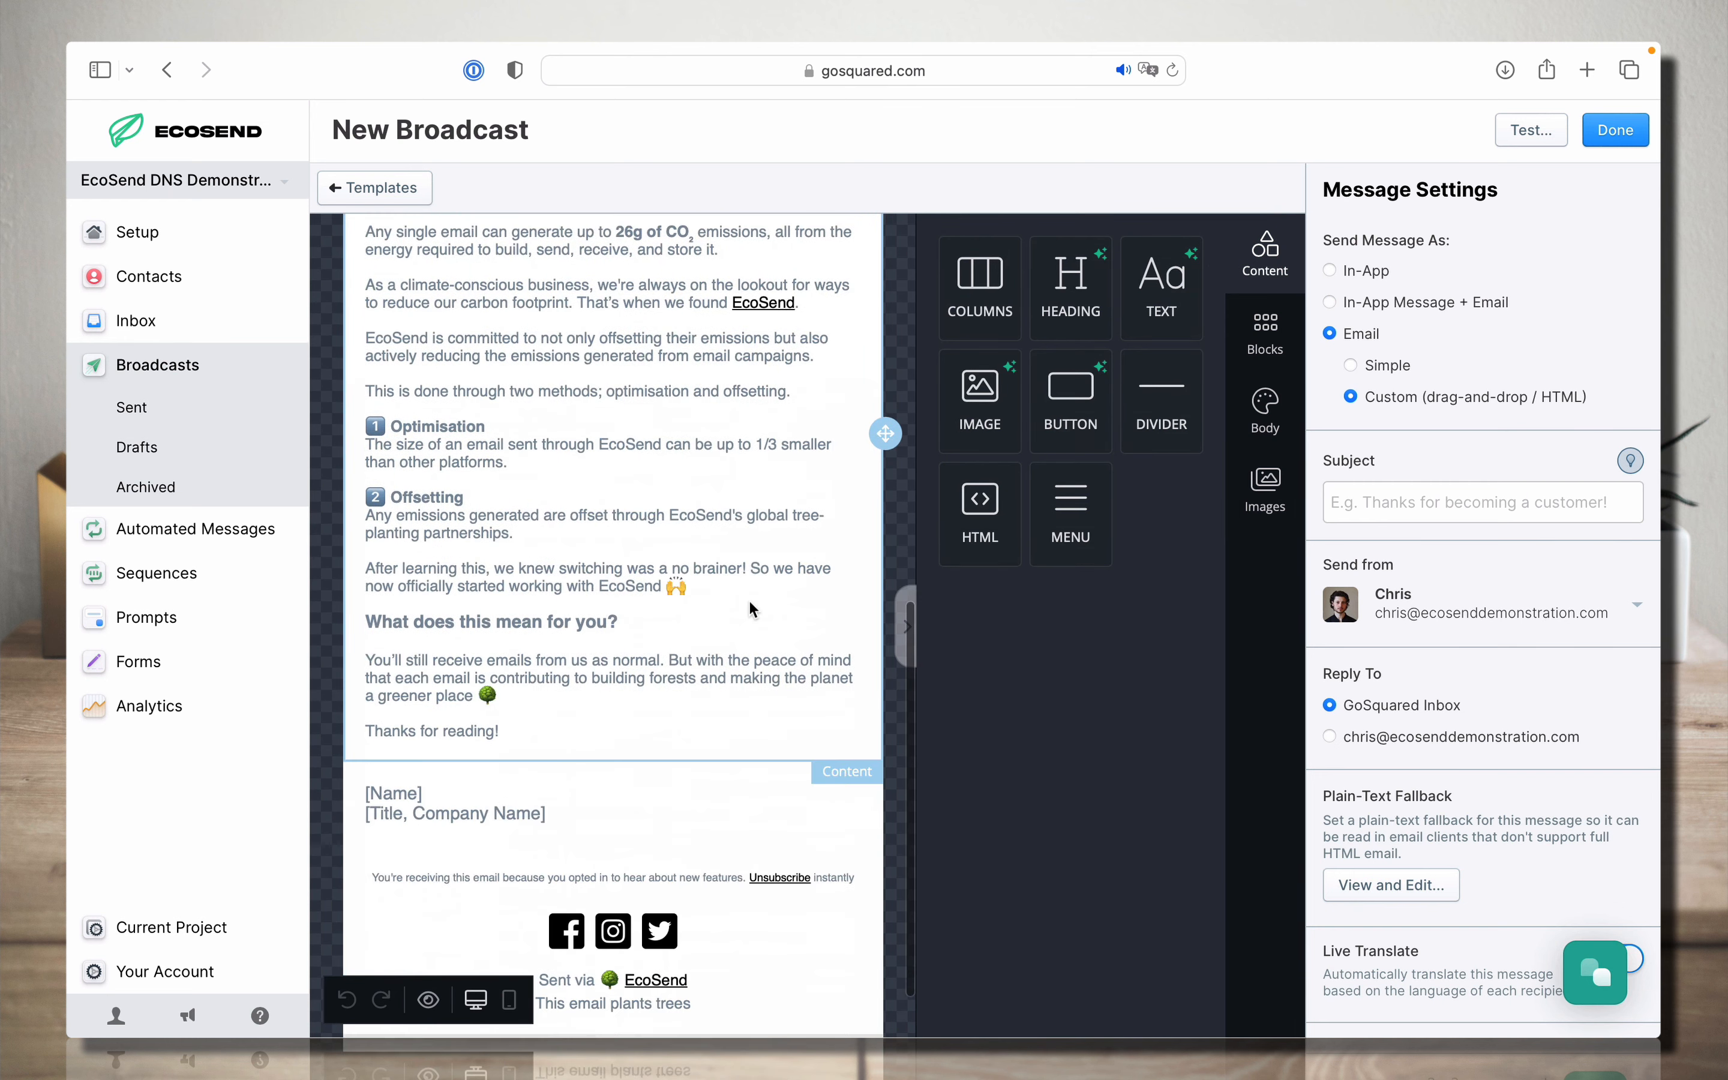
scroll(749, 607, "down", 1)
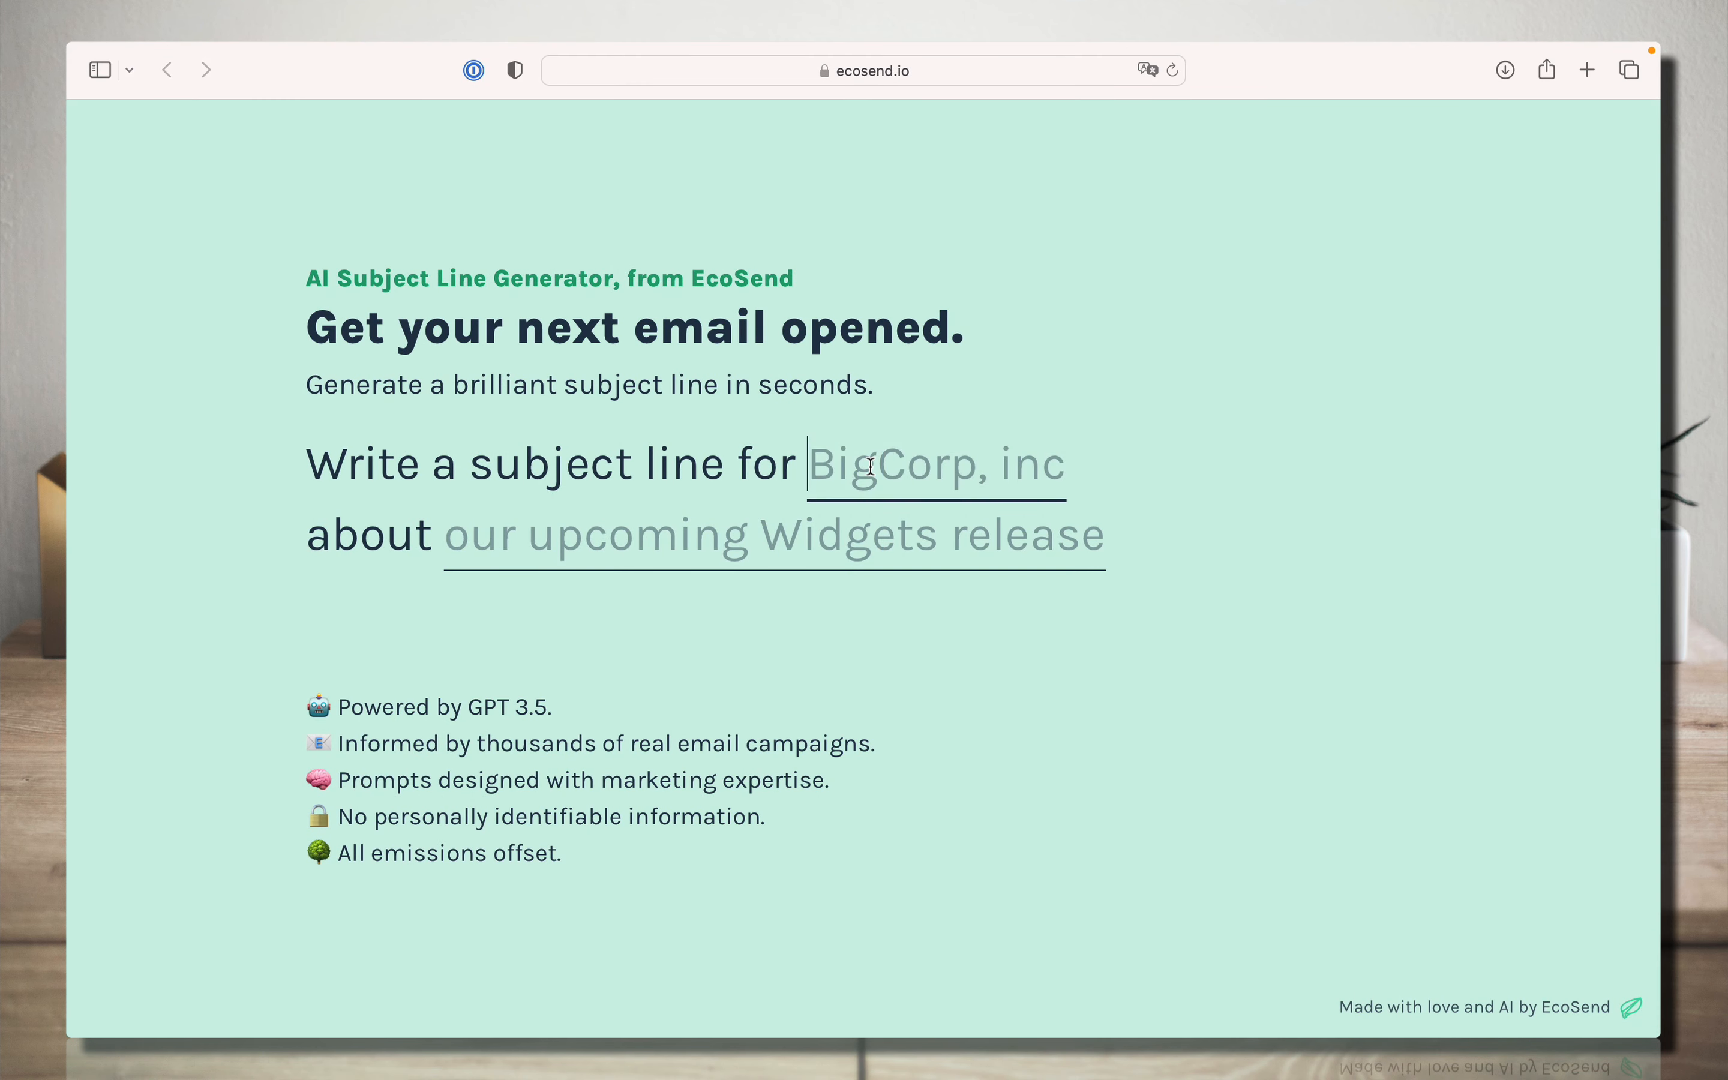
- In EcoSend's AI Subject Line Generator, generate subject lines for EcoSend about "our migration to a climate-conscious email platform"
type("EcoSend")
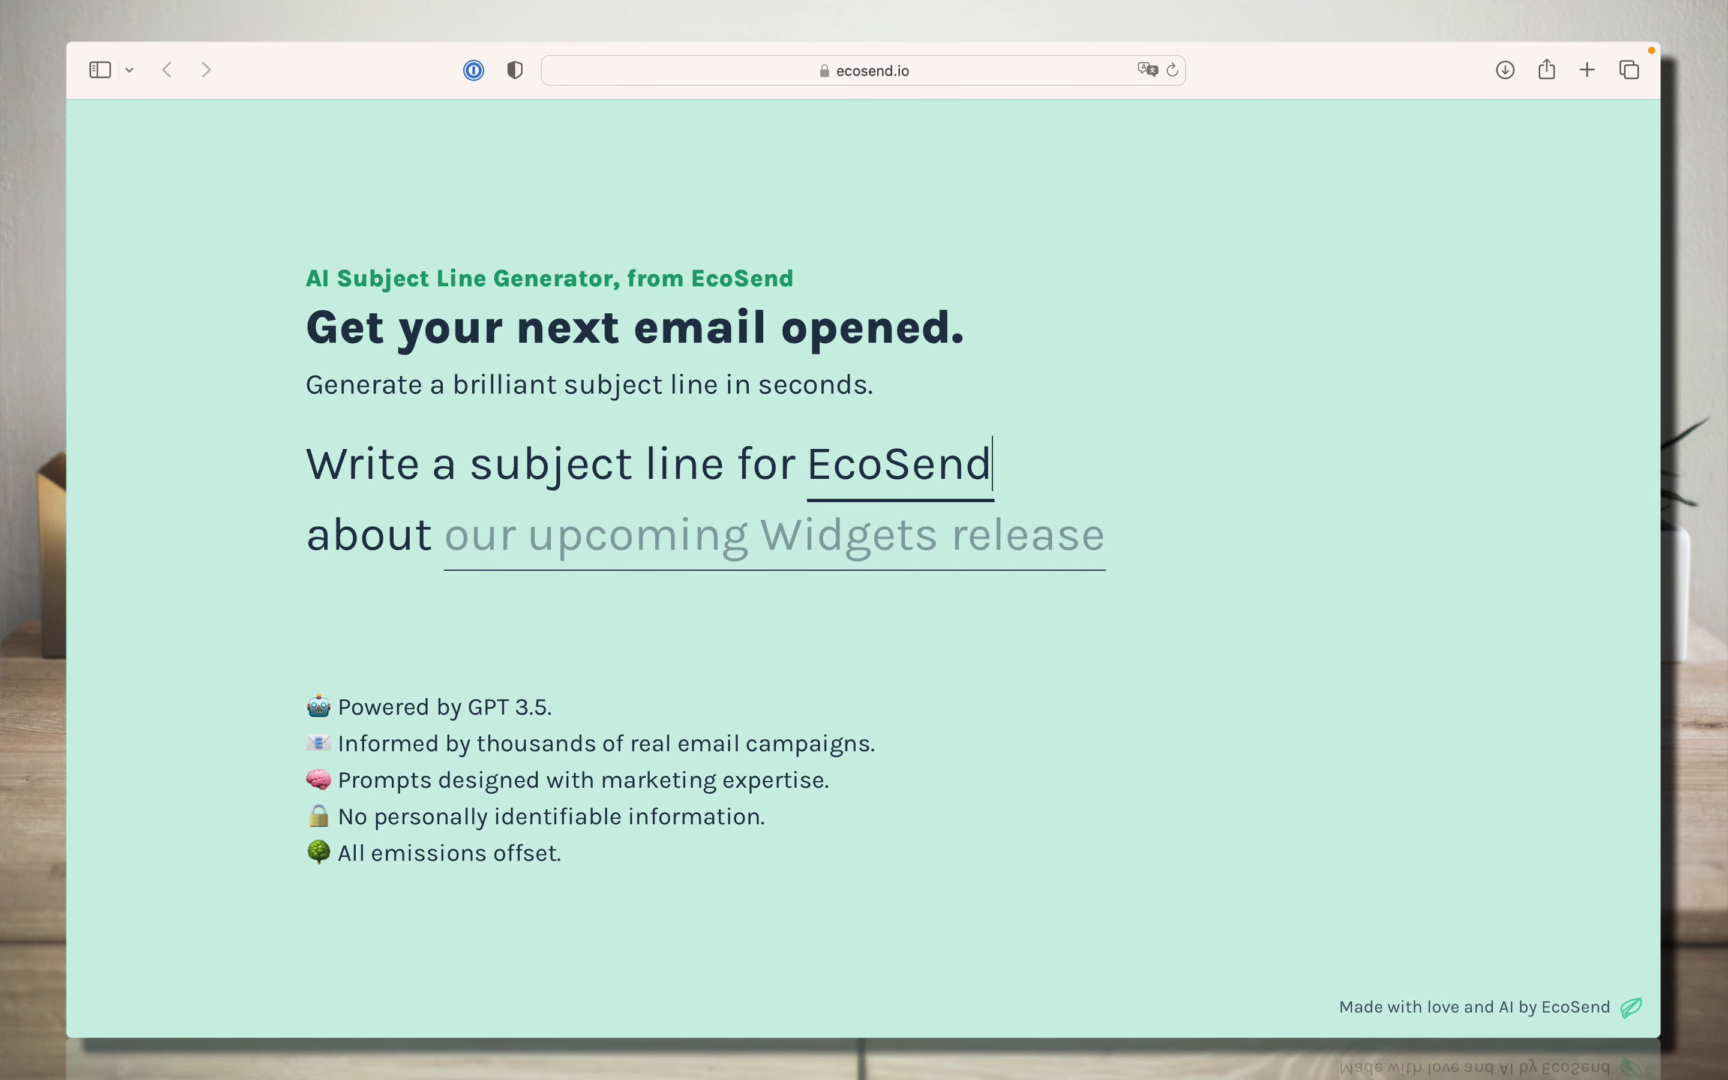
left_click(665, 529)
type("our mig")
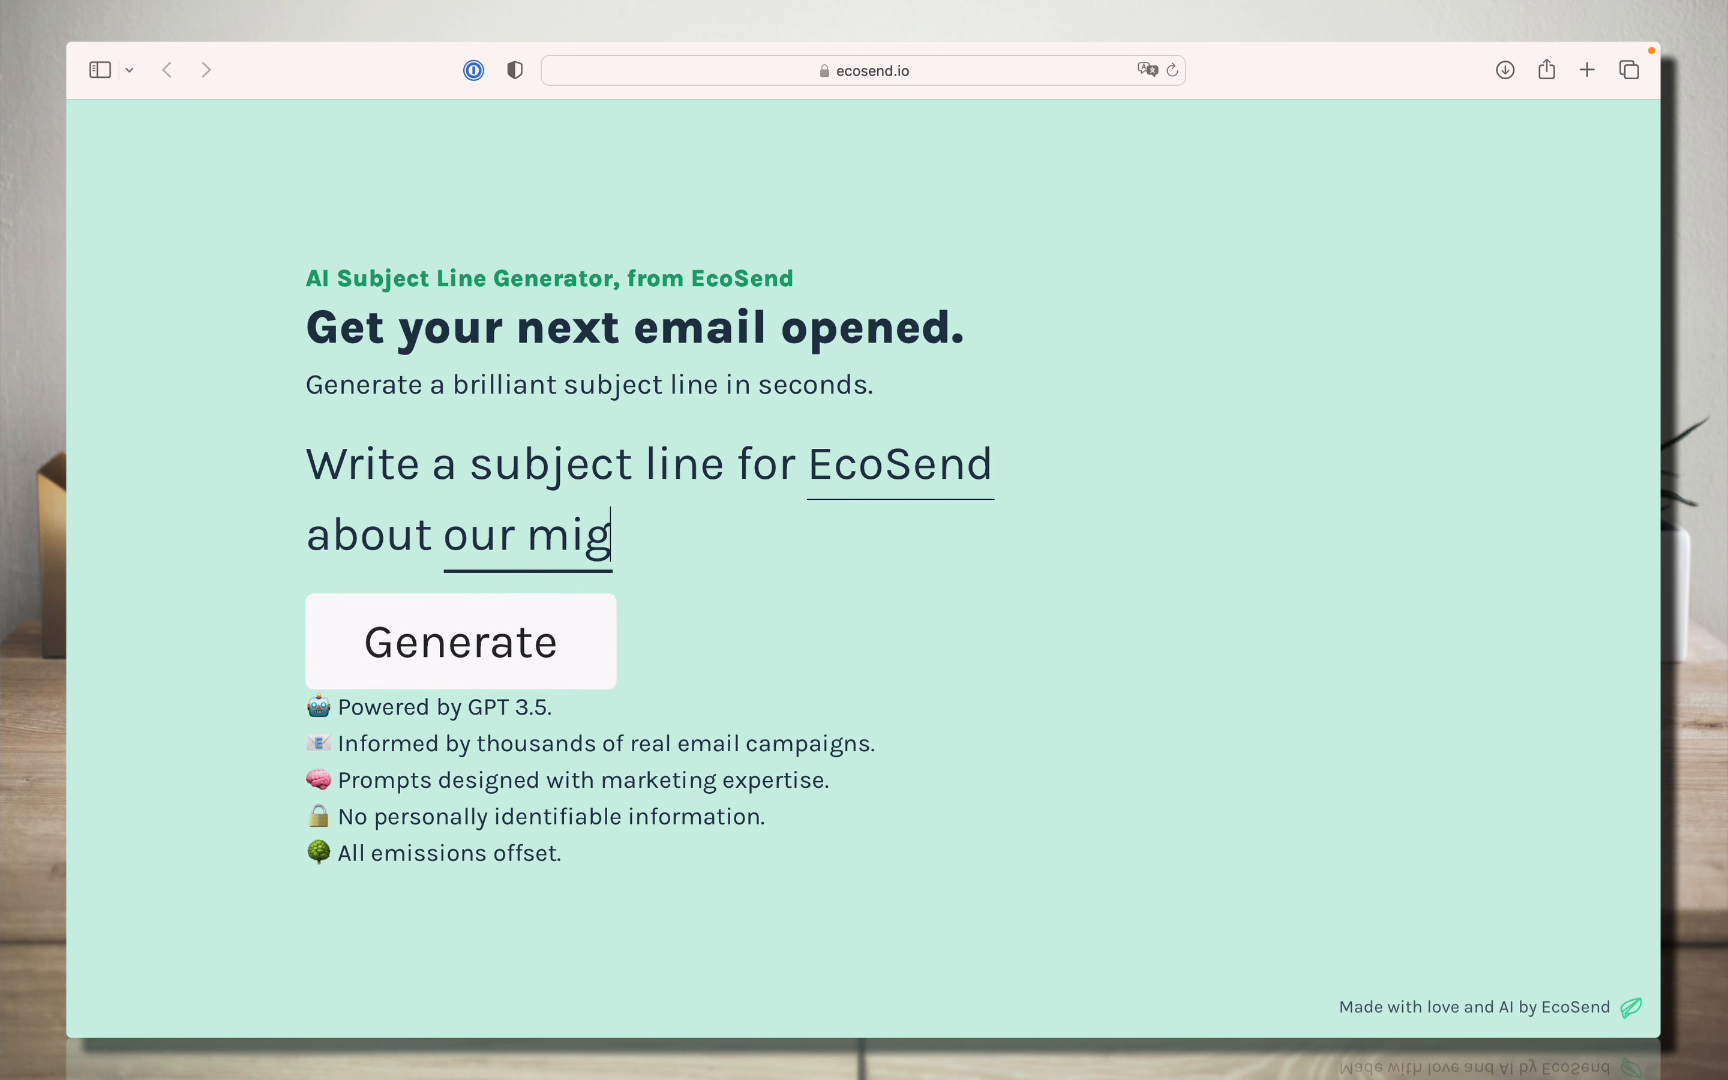
type("ration to a climate-")
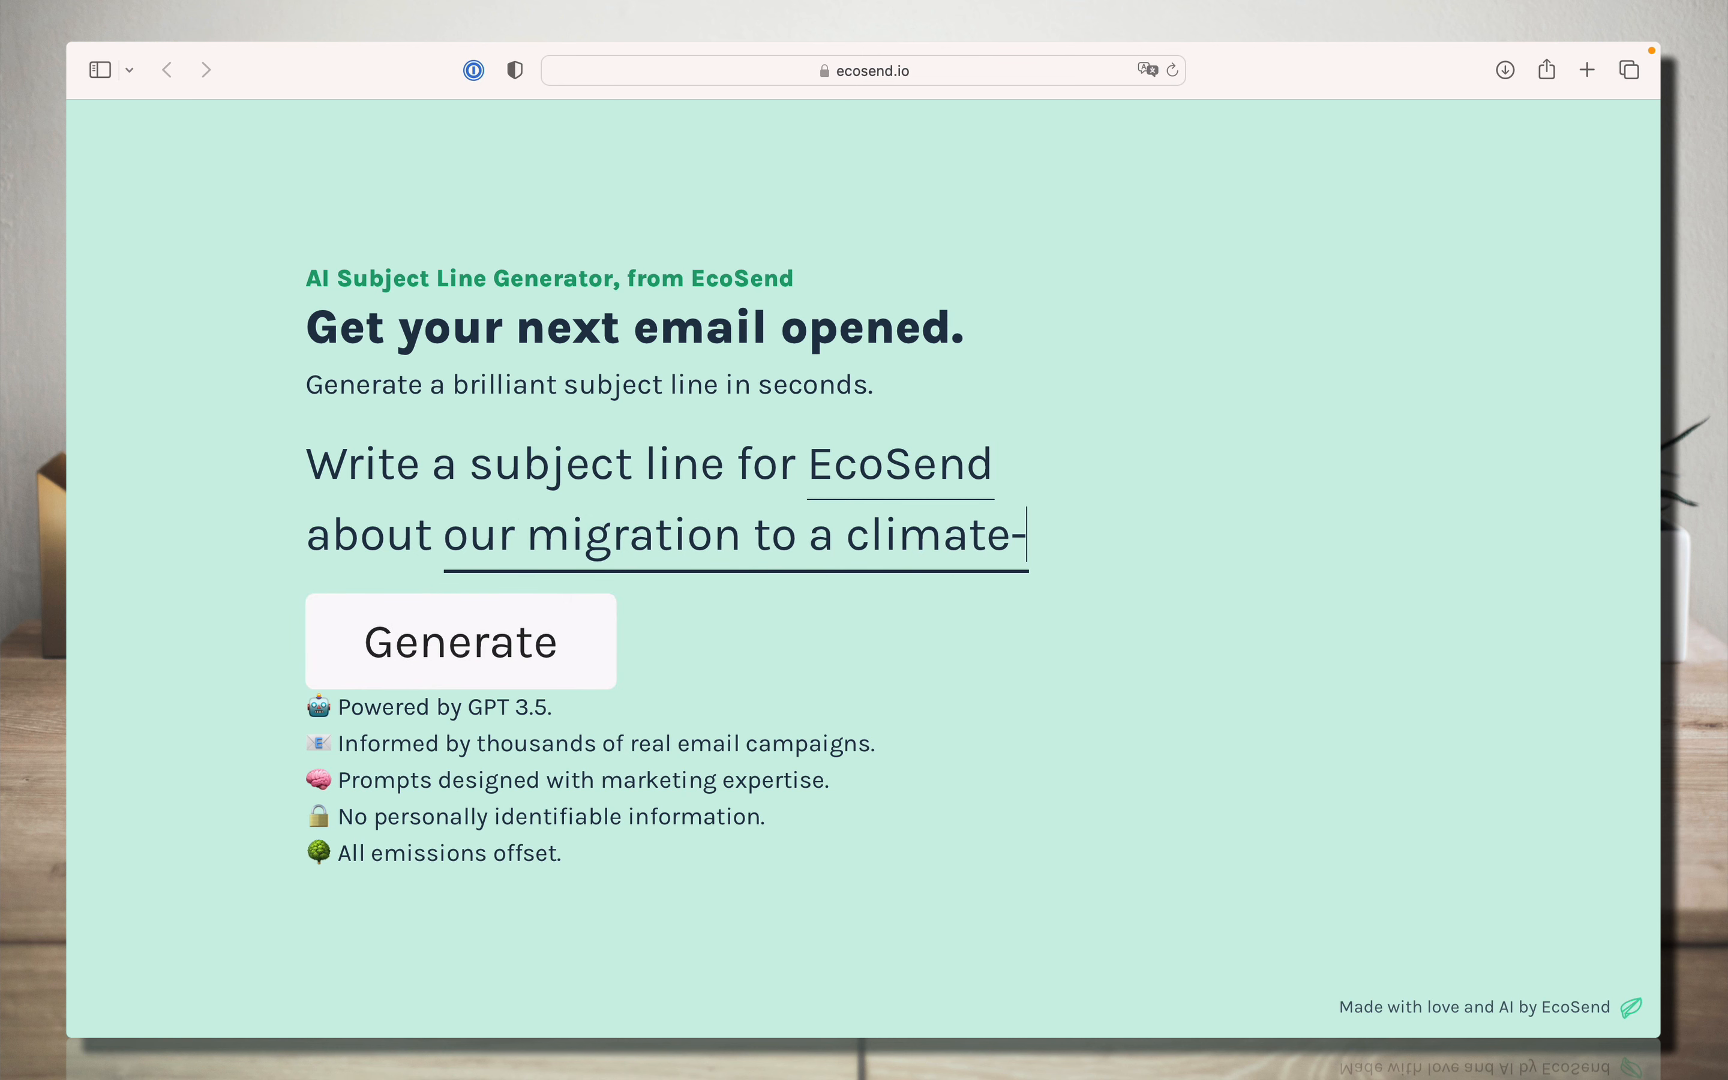
type("conscious email platform")
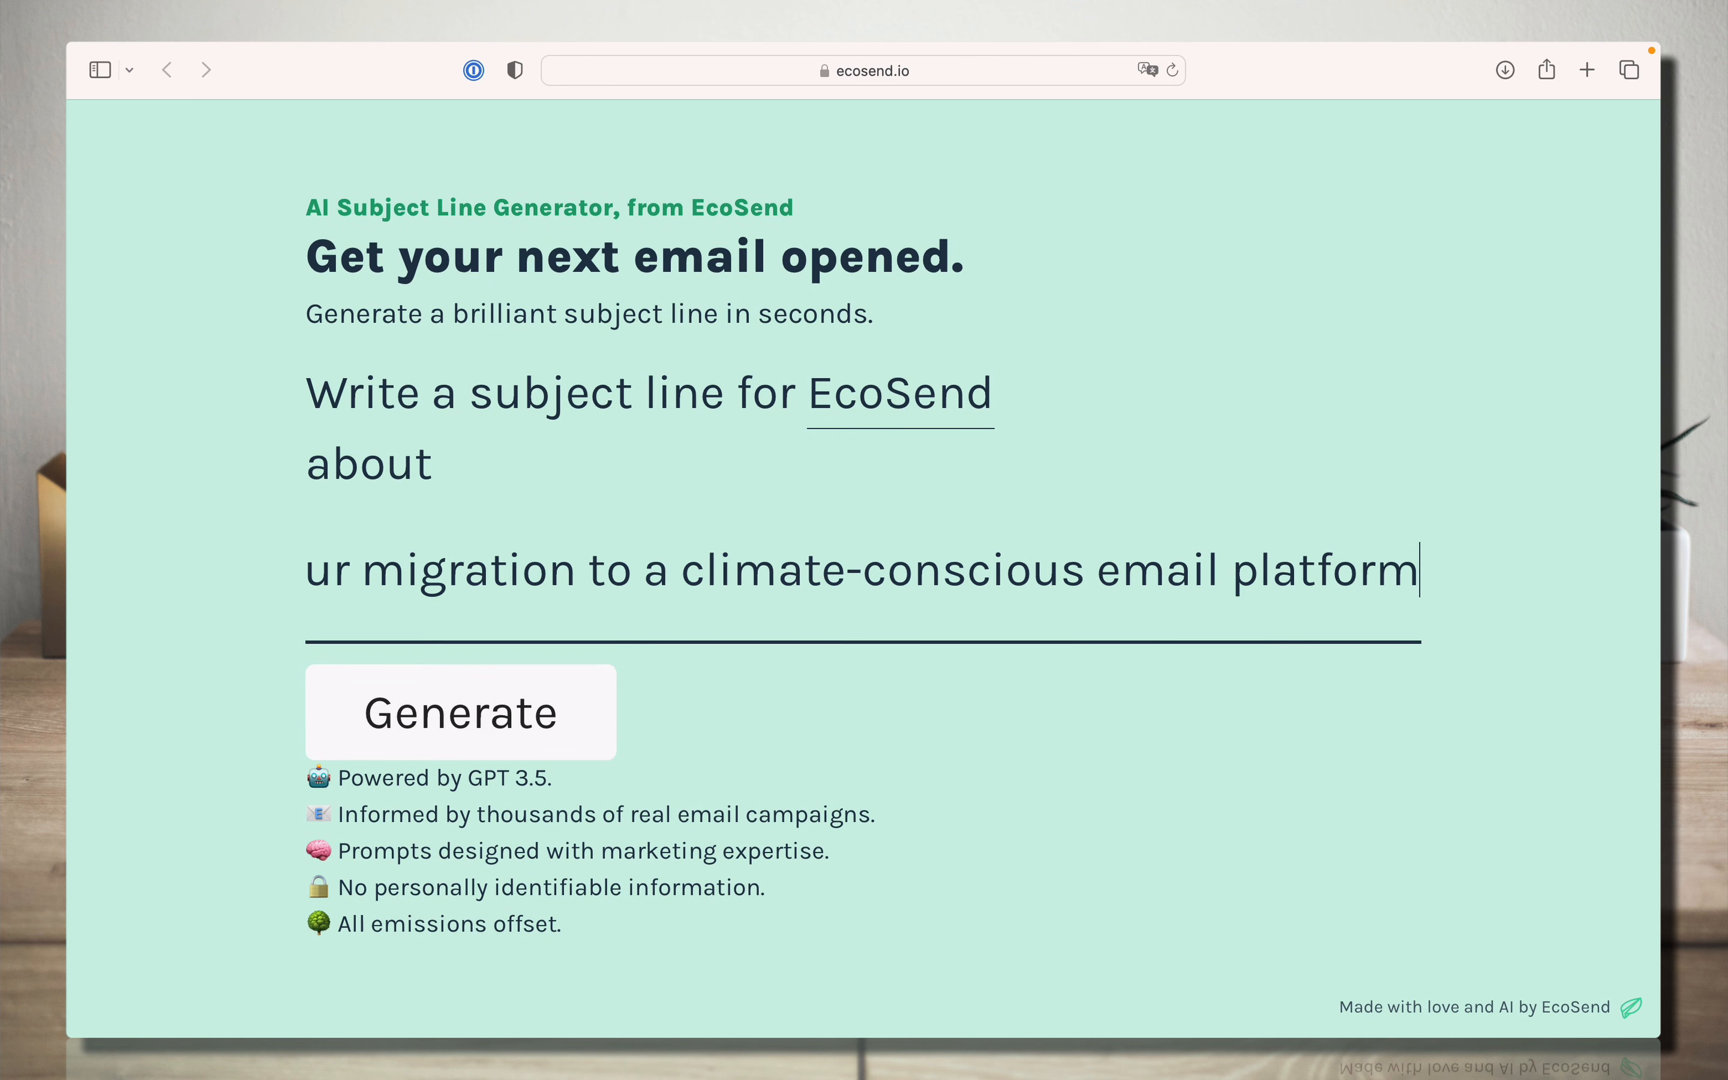
left_click(413, 716)
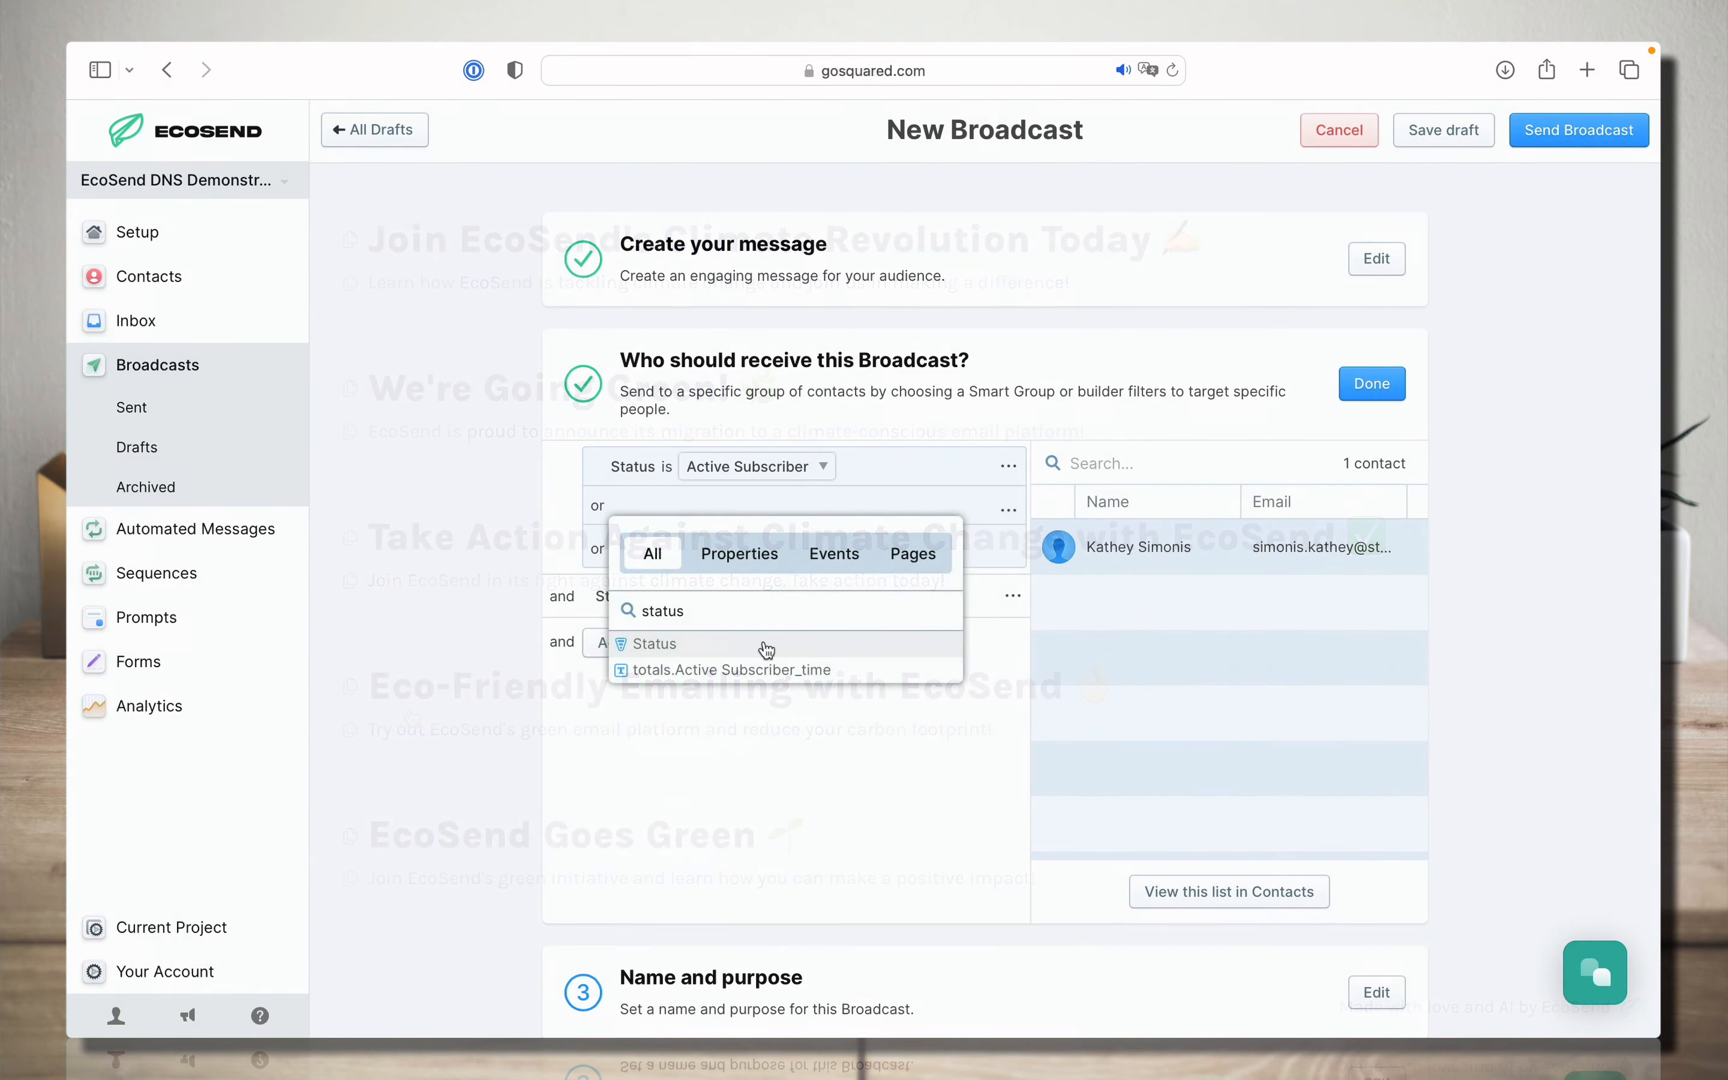
- Add an alternative Status is Trial filter beside Active Subscriber in the broadcast's recipient conditions
left_click(761, 648)
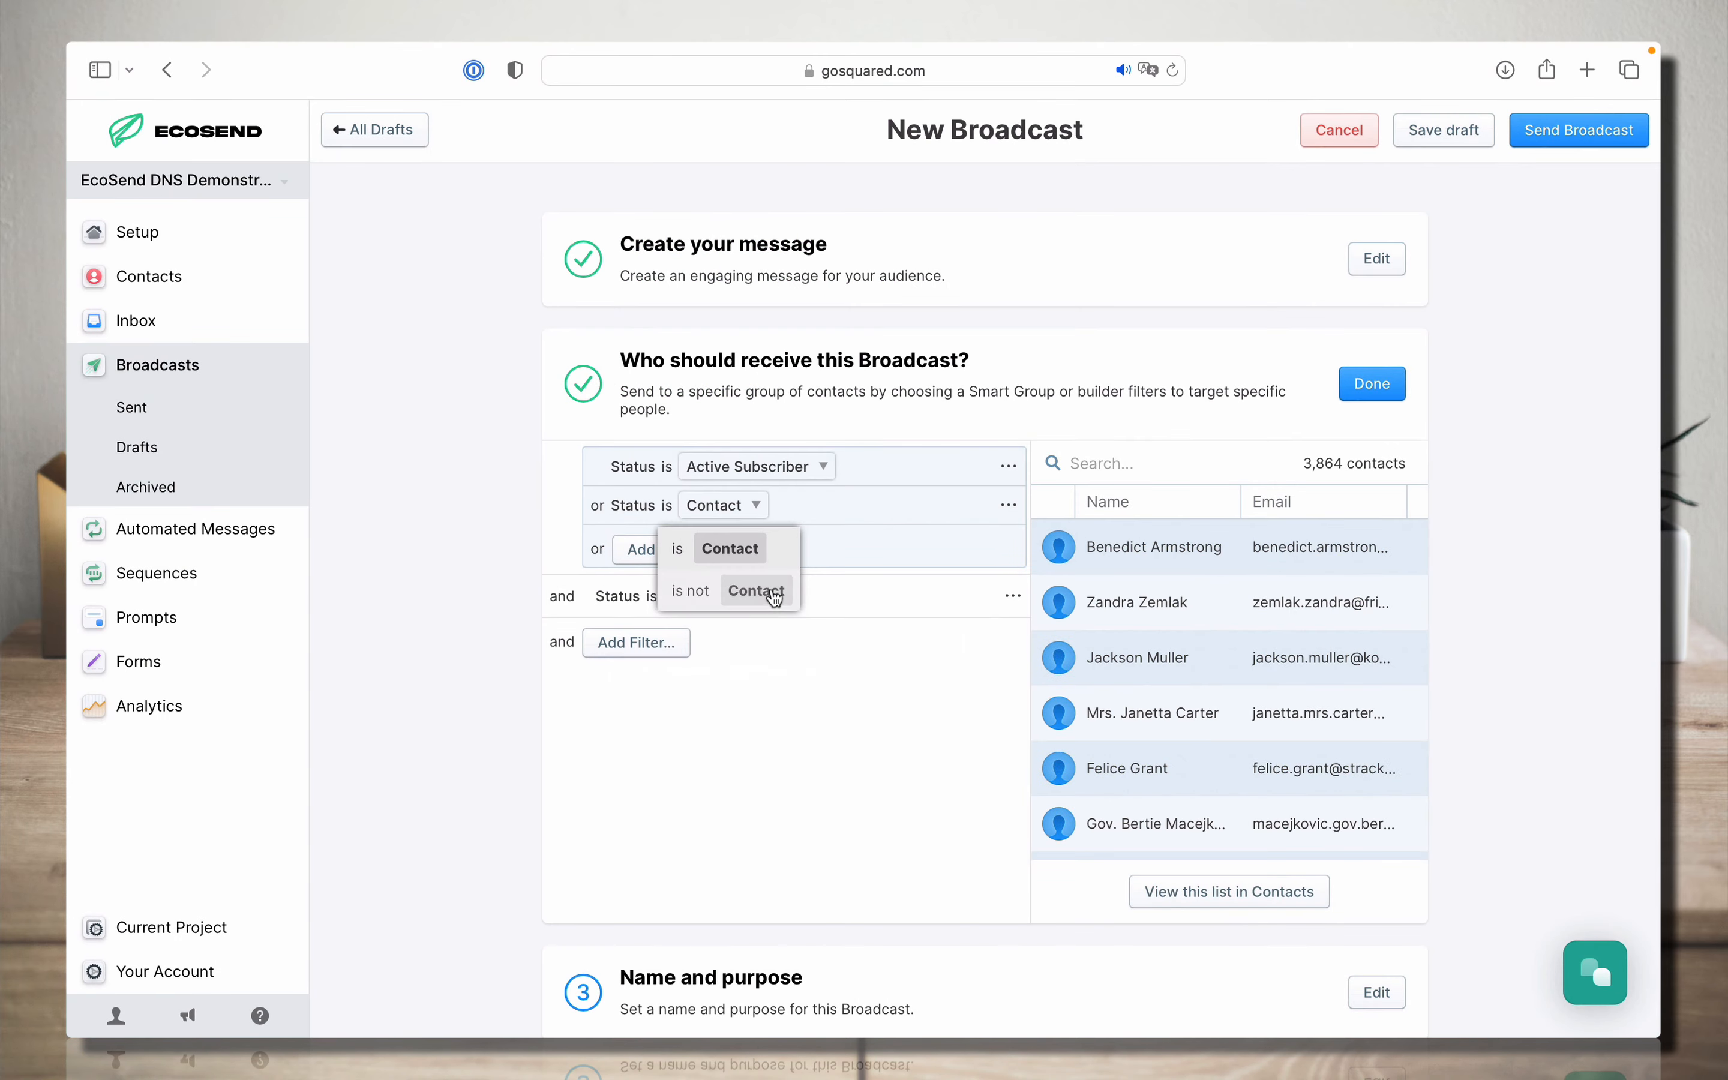
left_click(752, 589)
left_click(750, 516)
left_click(675, 564)
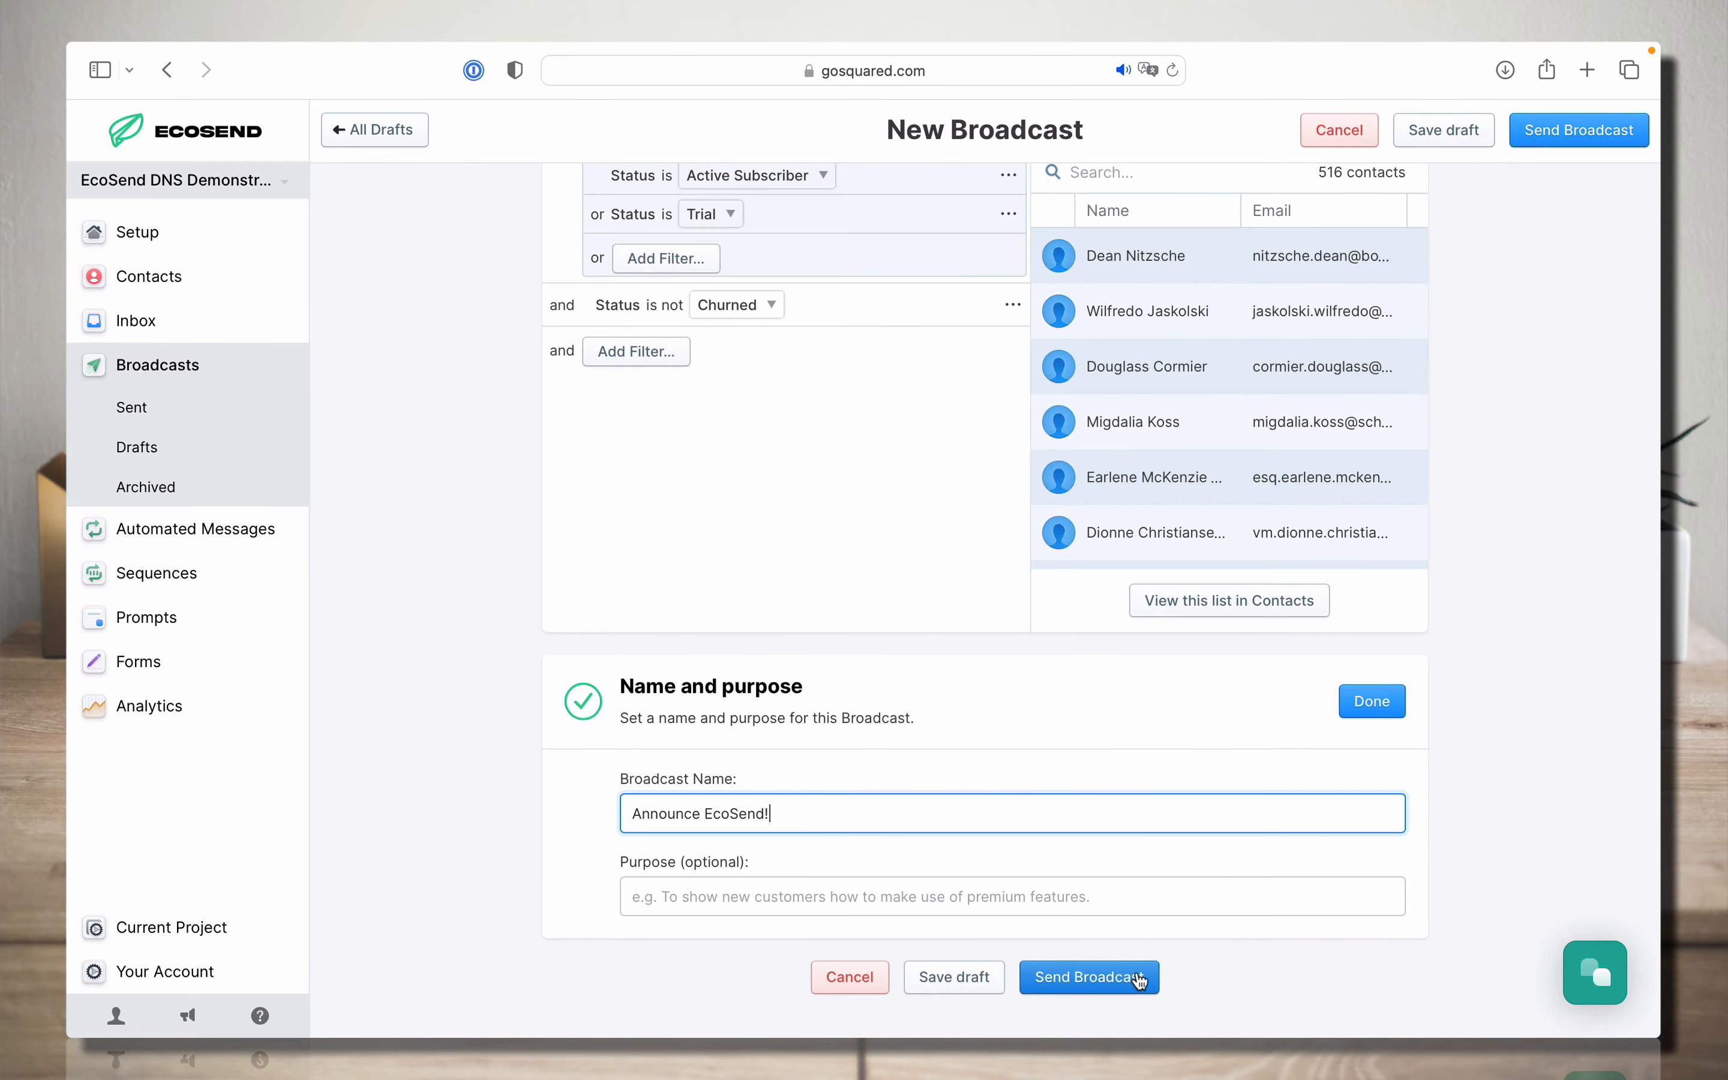
- Send the Announce EcoSend! broadcast, review its details and list the people the message was sent to
left_click(1140, 978)
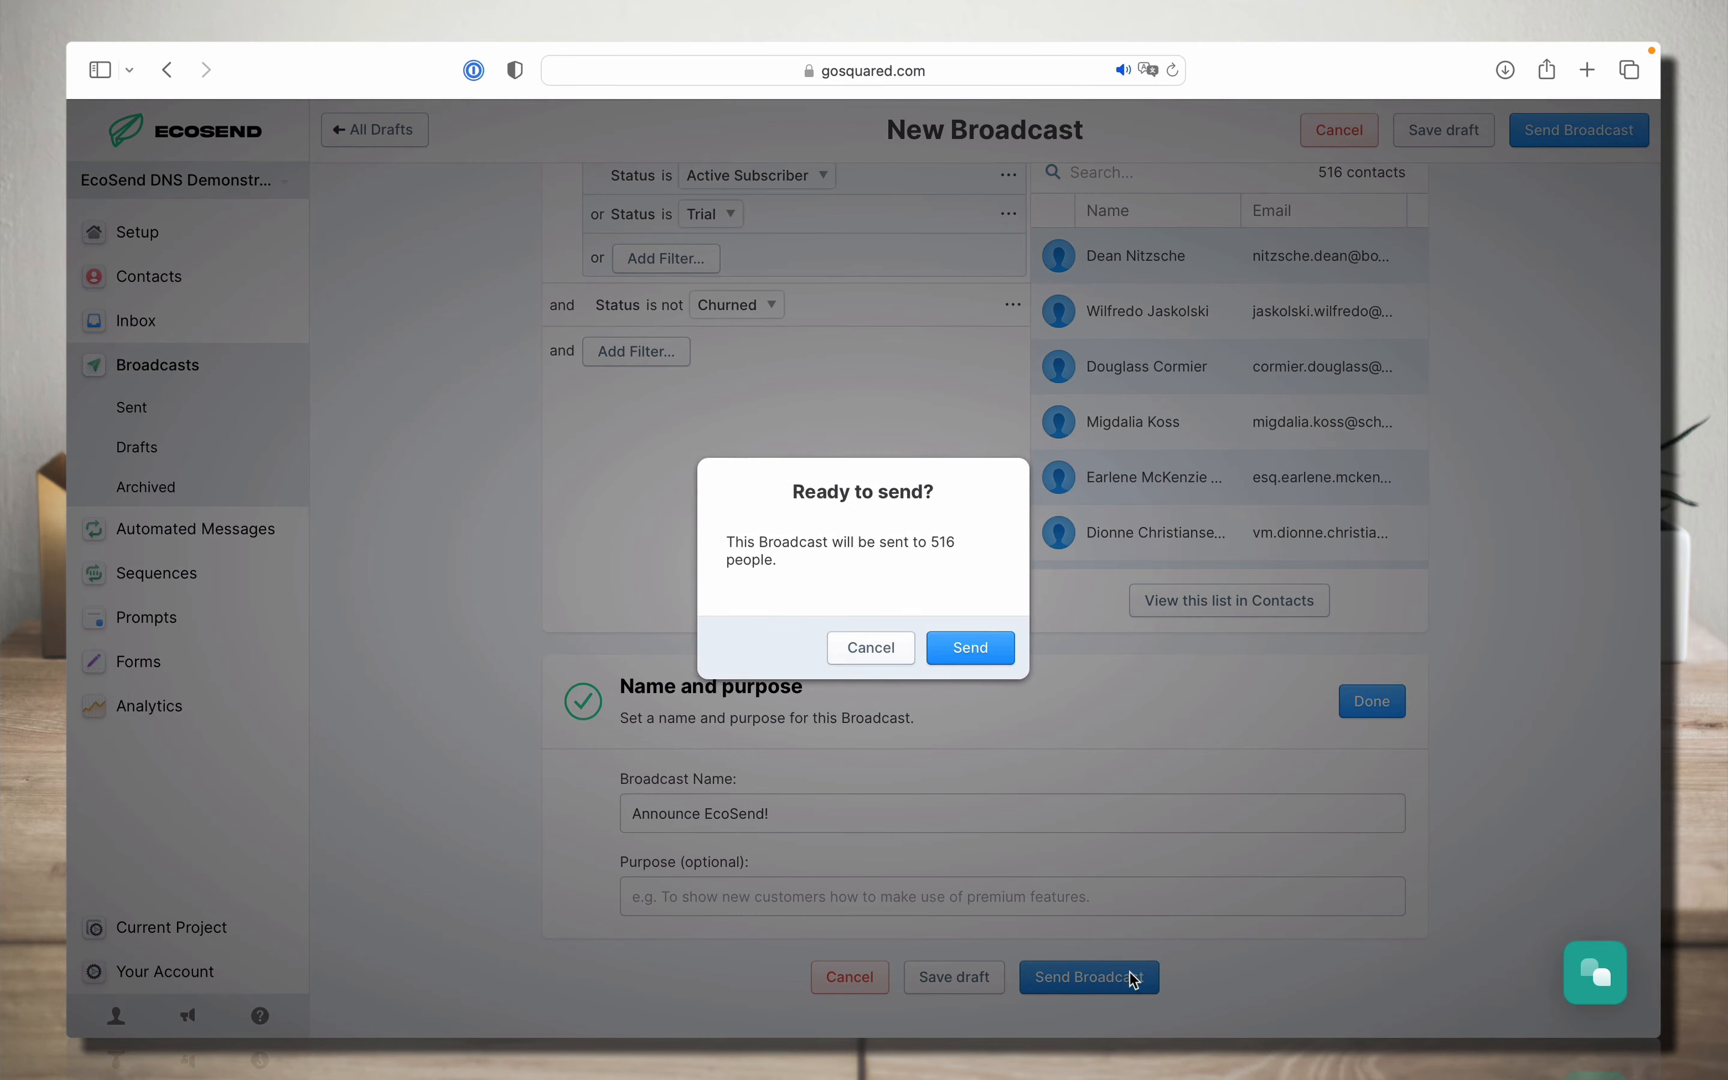
left_click(982, 669)
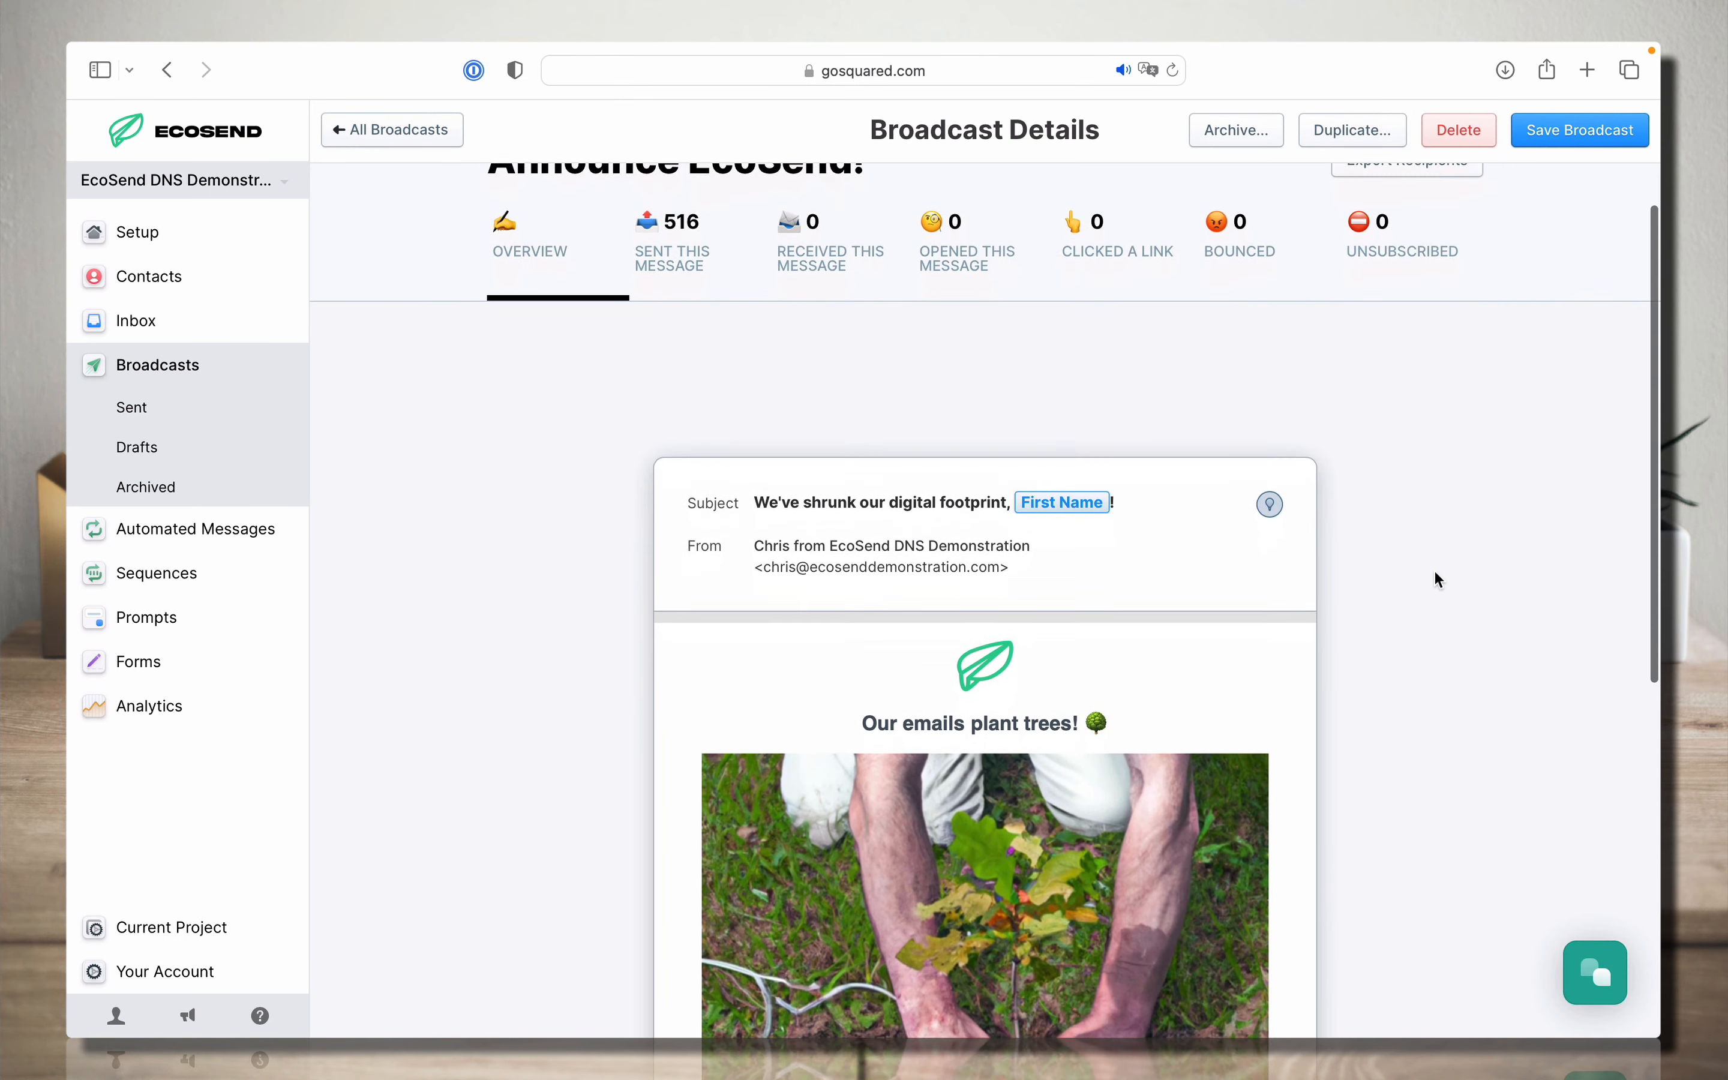
scroll(1434, 574, "down", 2)
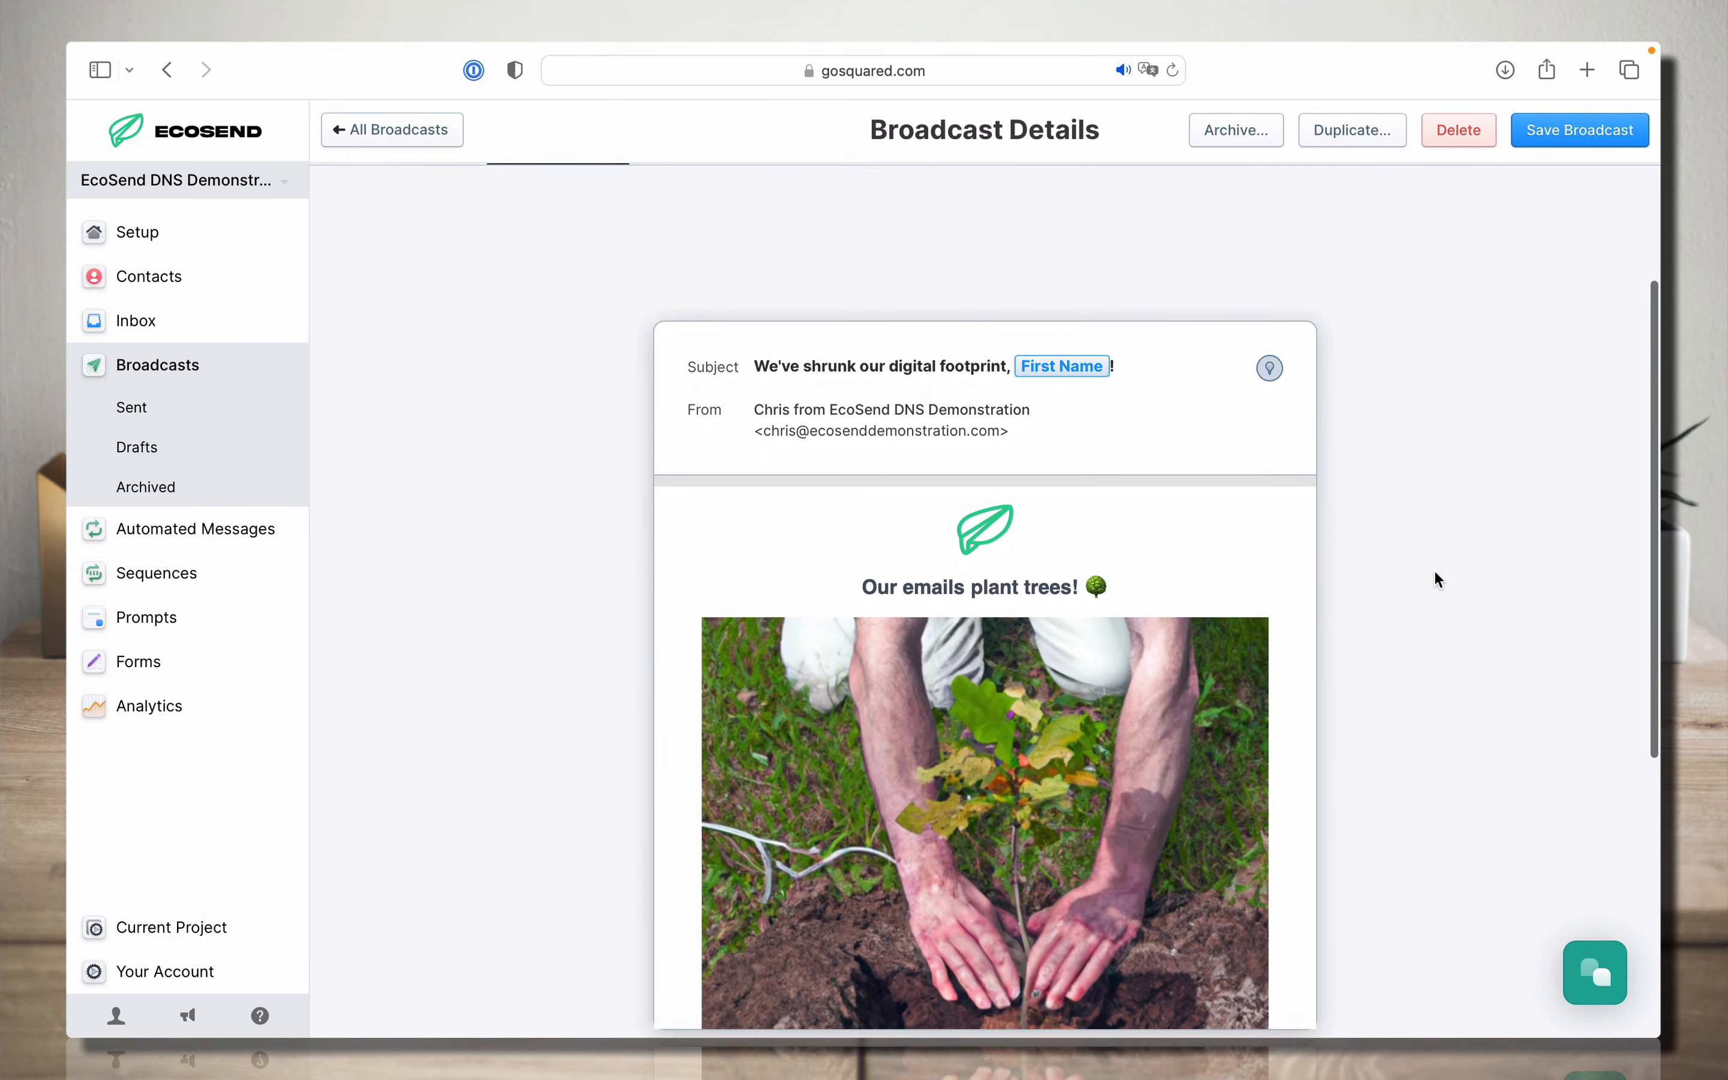
scroll(1434, 574, "up", 4)
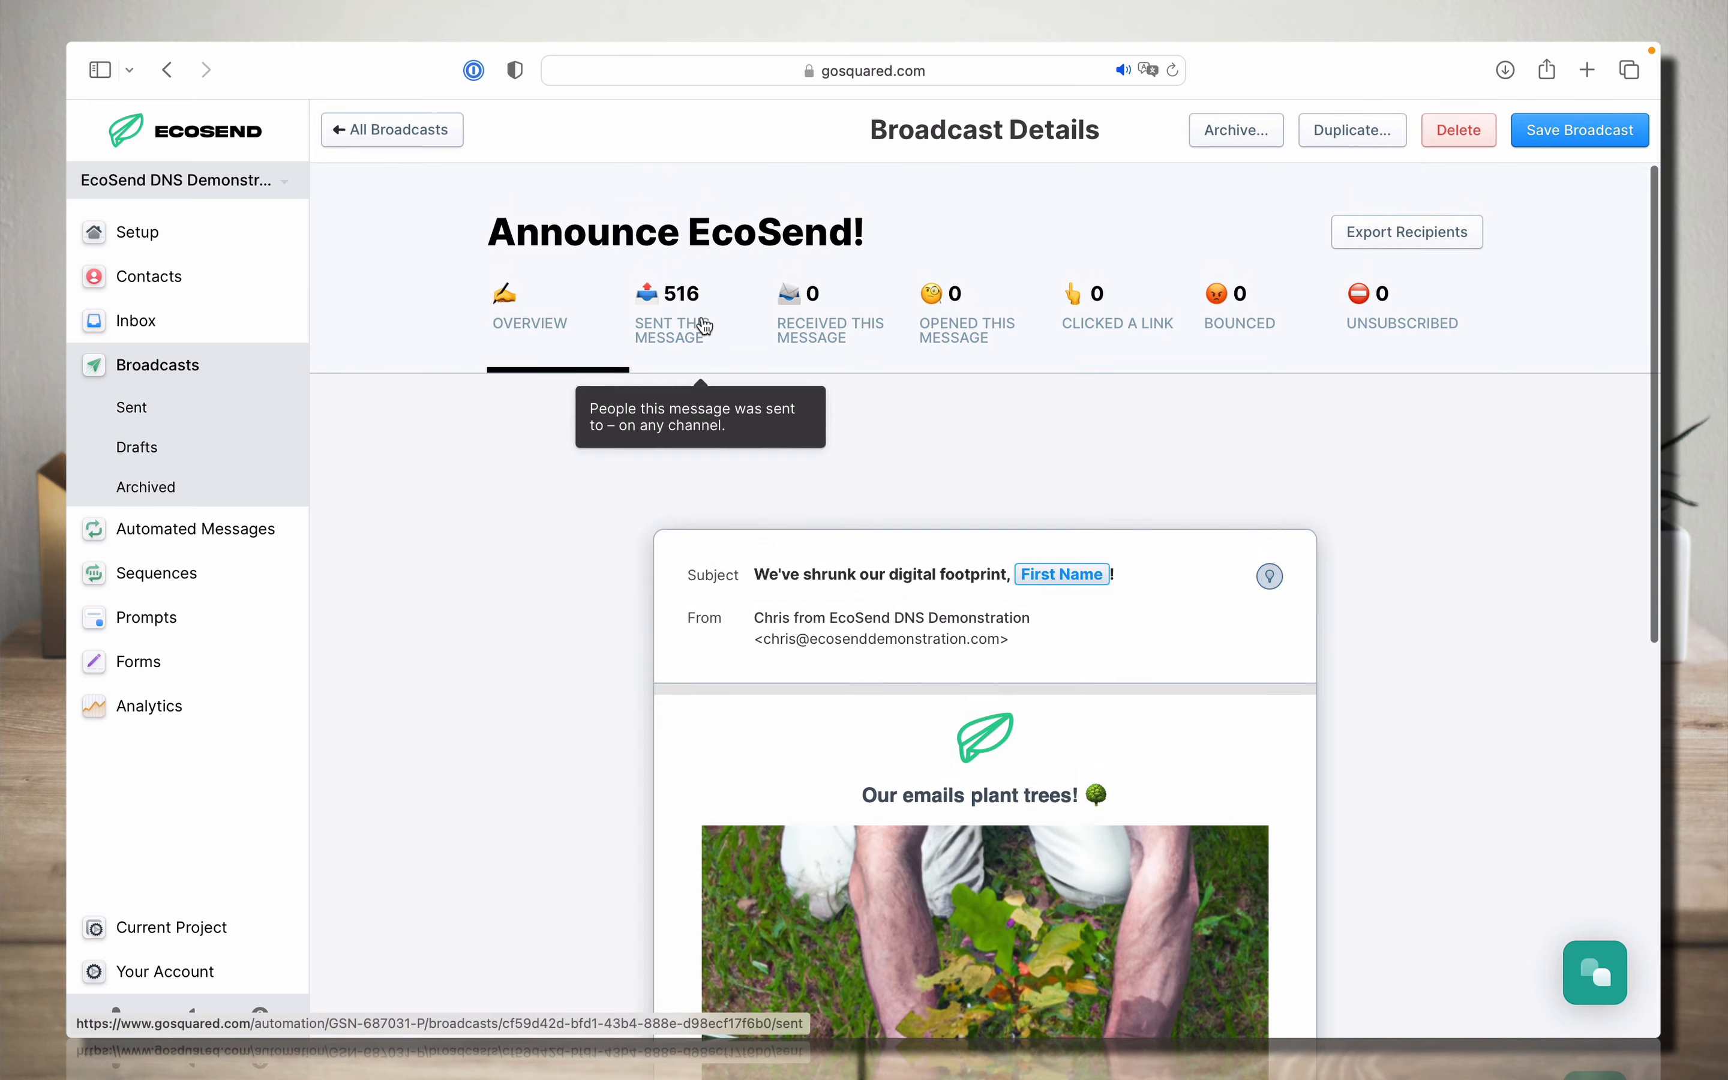
left_click(703, 339)
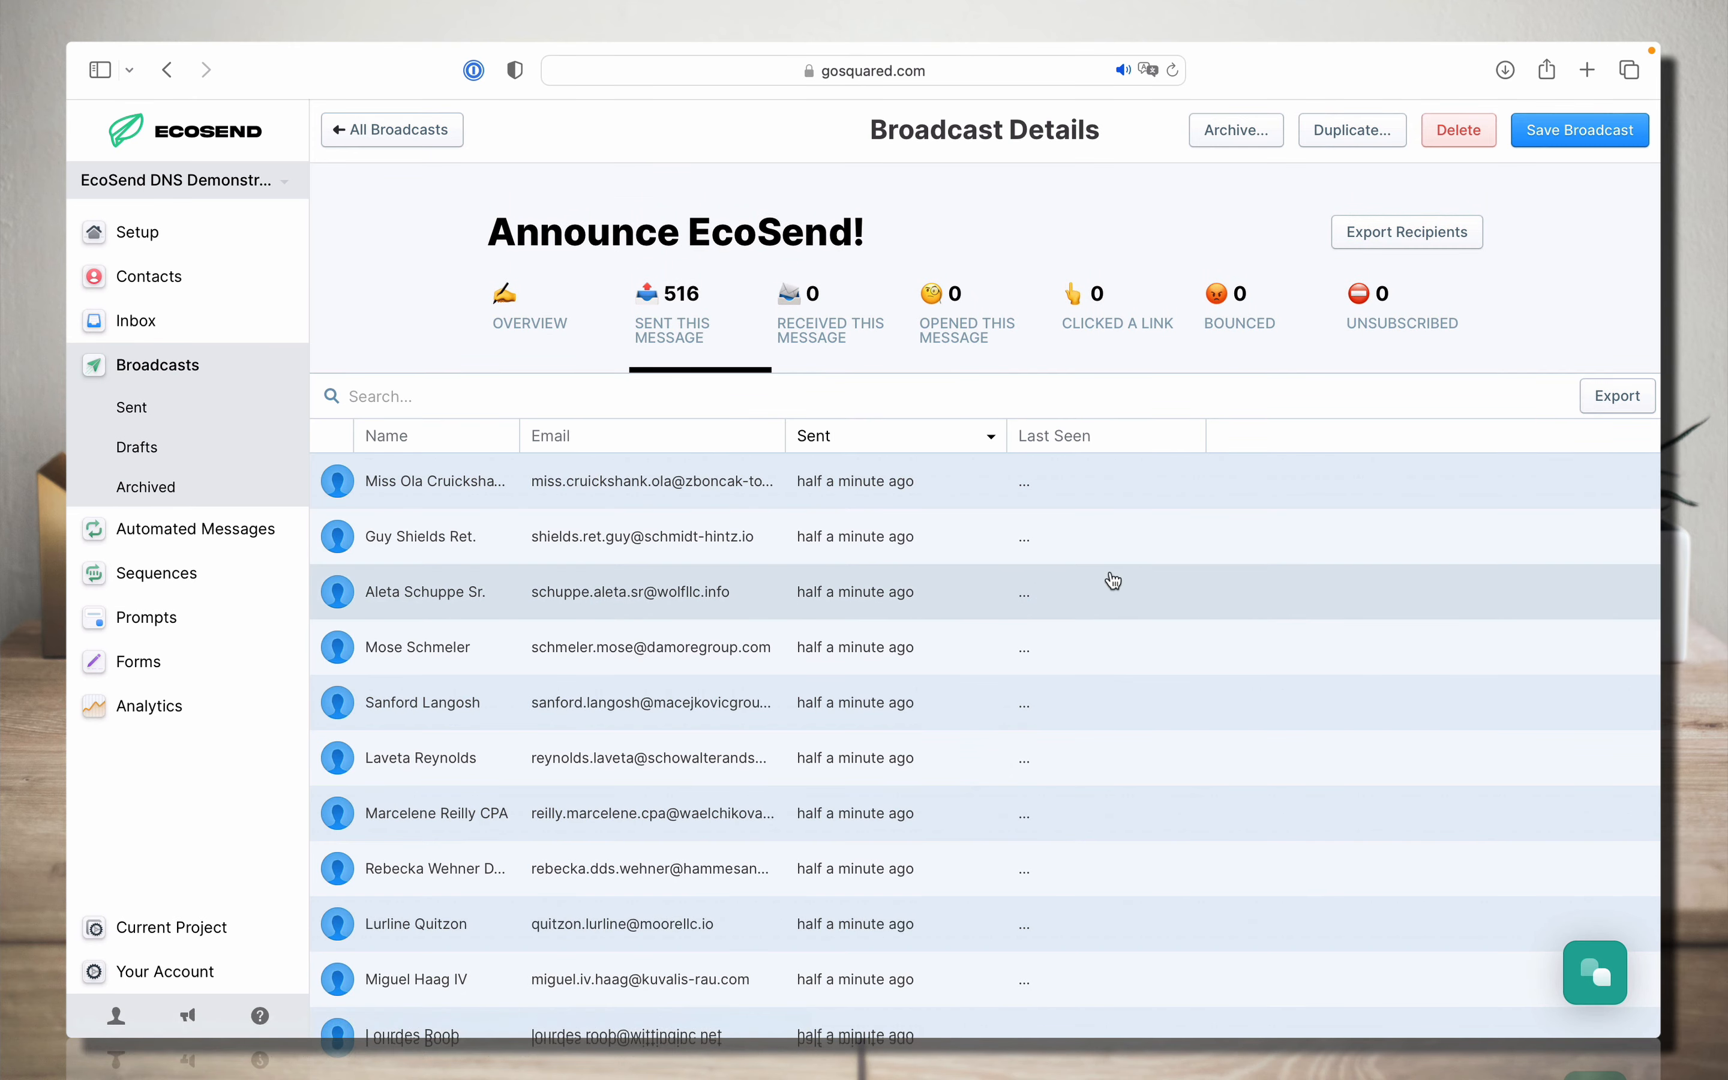